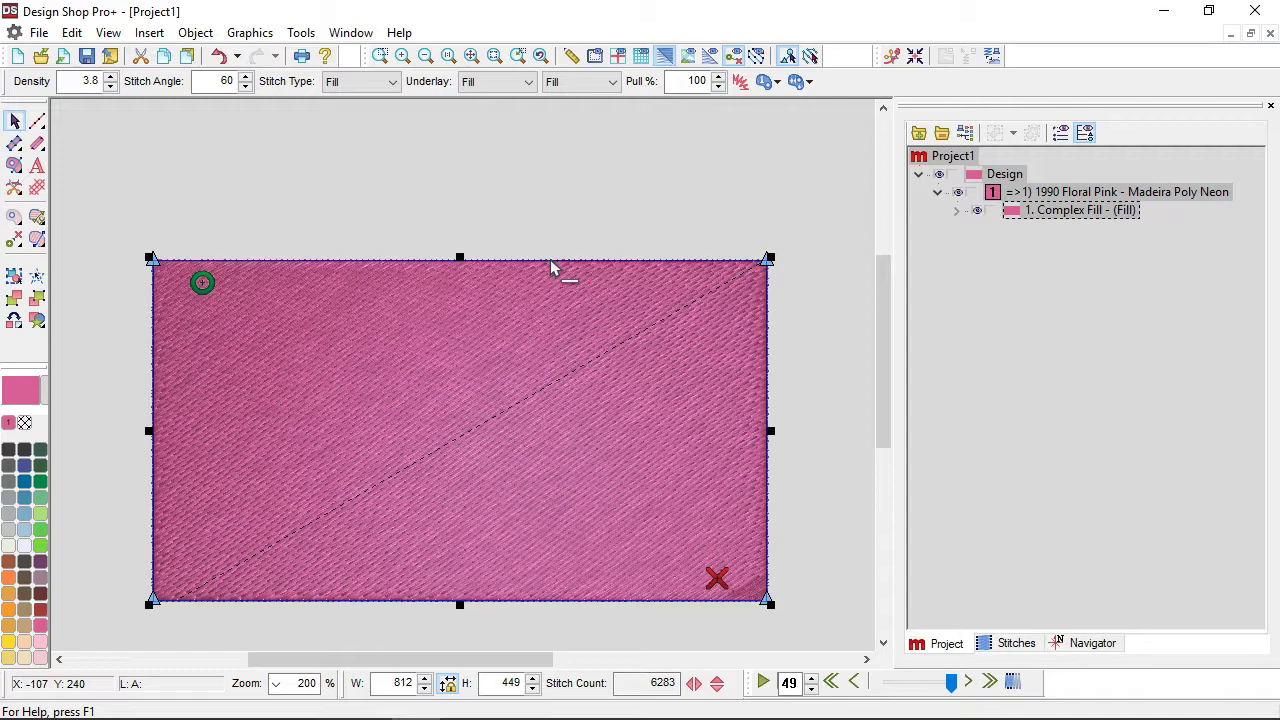
Step: Add a straight point and a curve point to the rectangle's top edge, and bend the edge with the curve point's handle
click(549, 259)
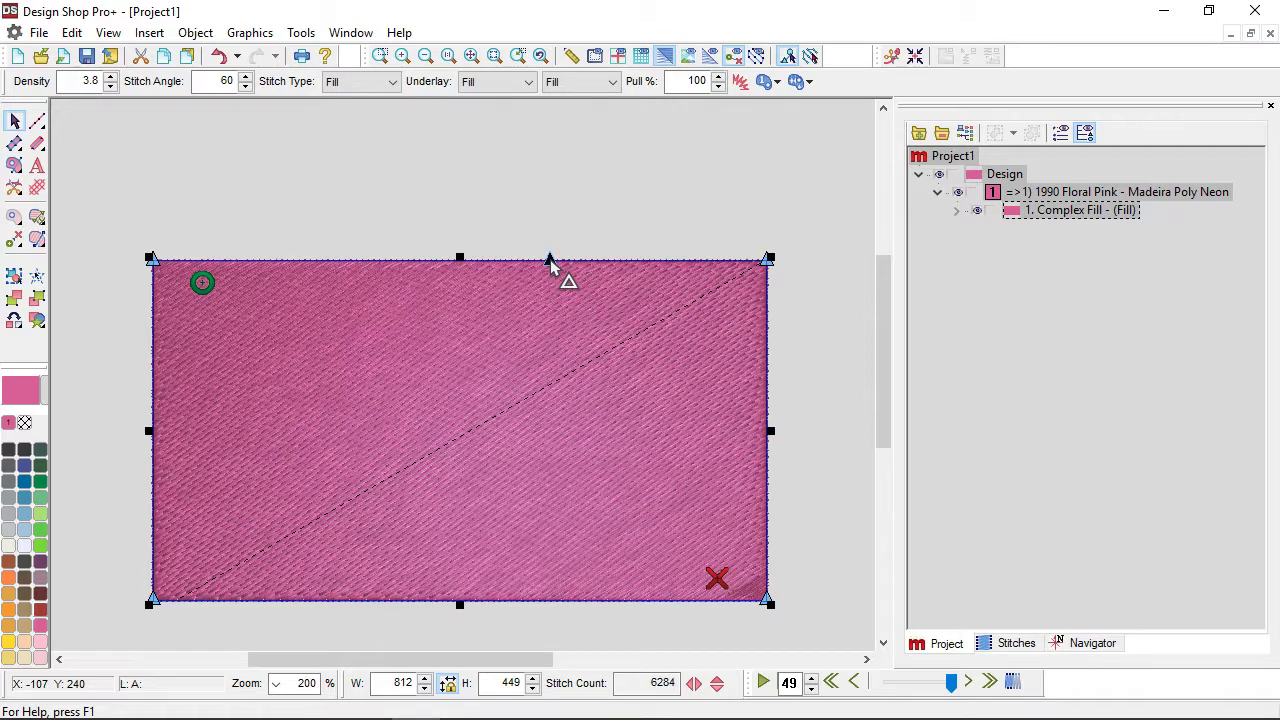
click(330, 261)
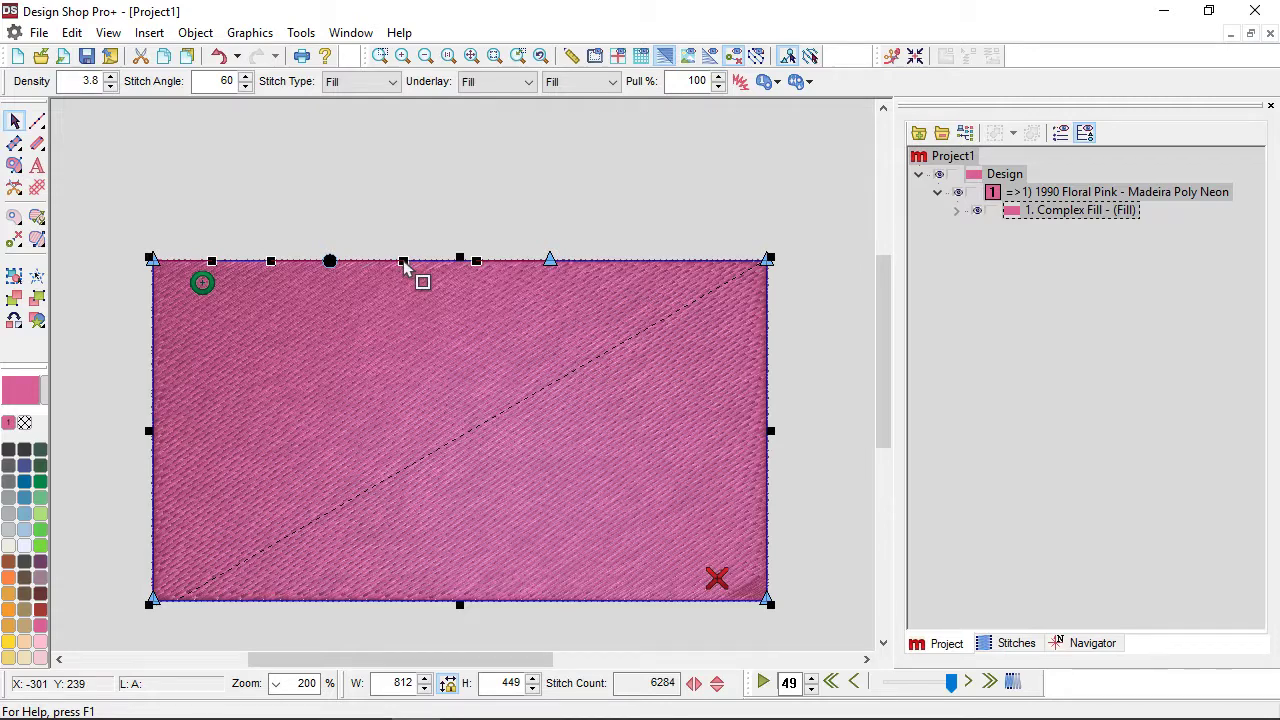
drag(403, 262, 405, 190)
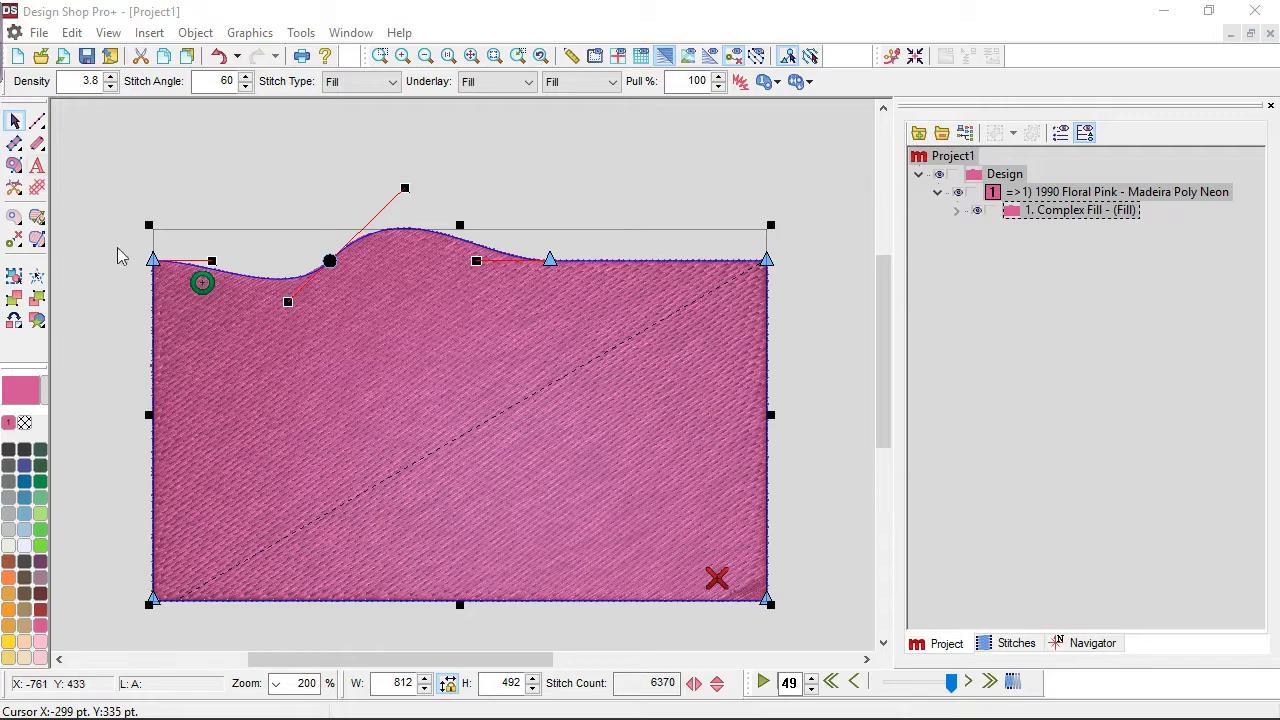
Step: Raise the curve point above the top edge and adjust the handles to shape the left part into a rounded dome
click(330, 264)
click(330, 263)
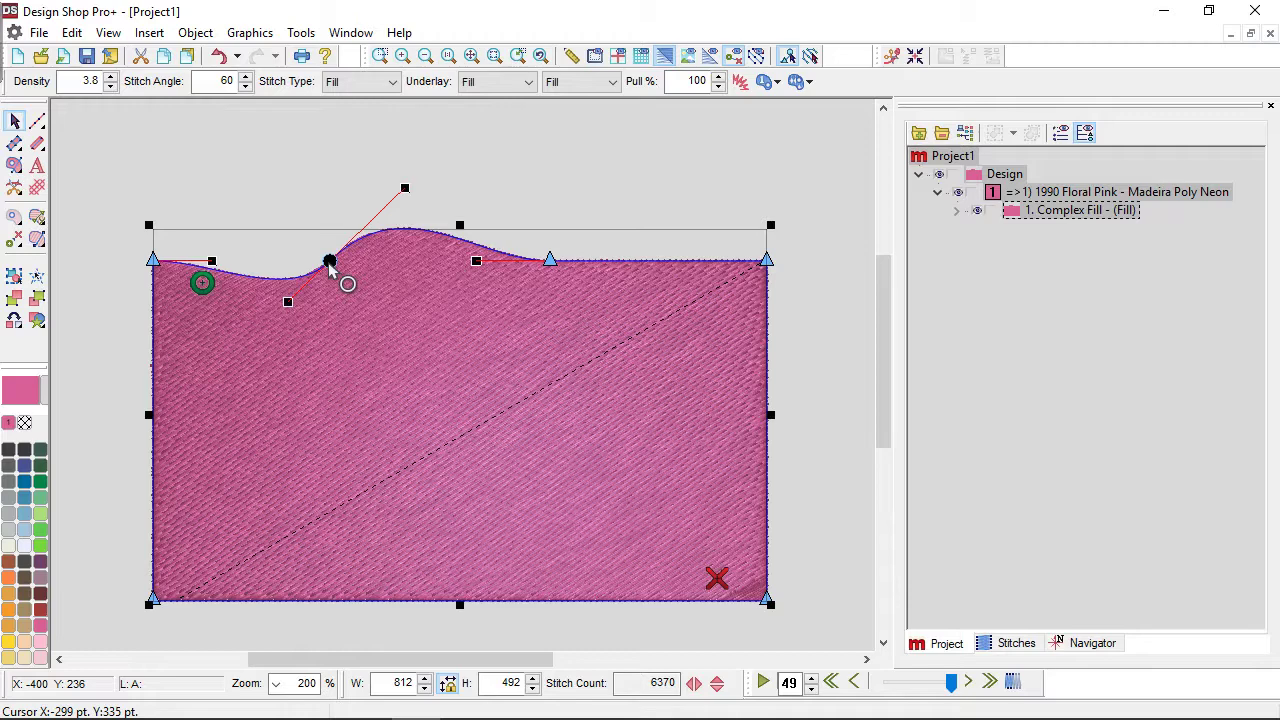
drag(329, 265, 334, 176)
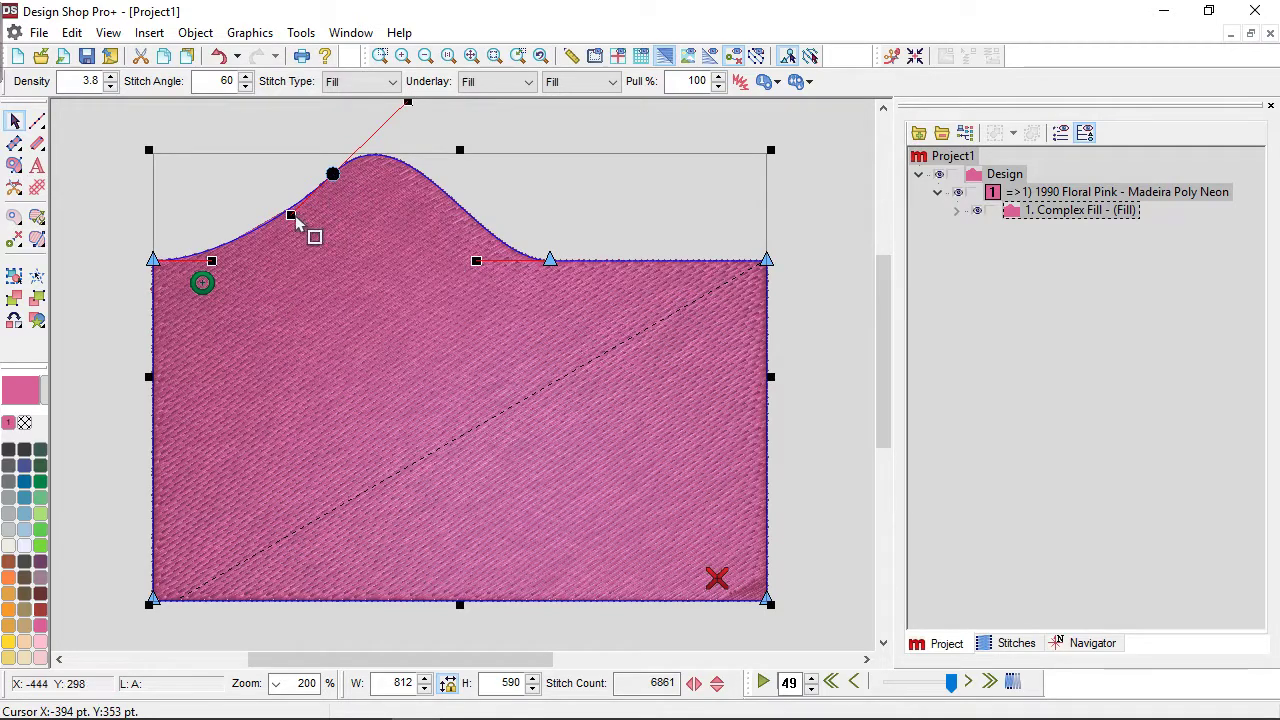
drag(290, 215, 253, 145)
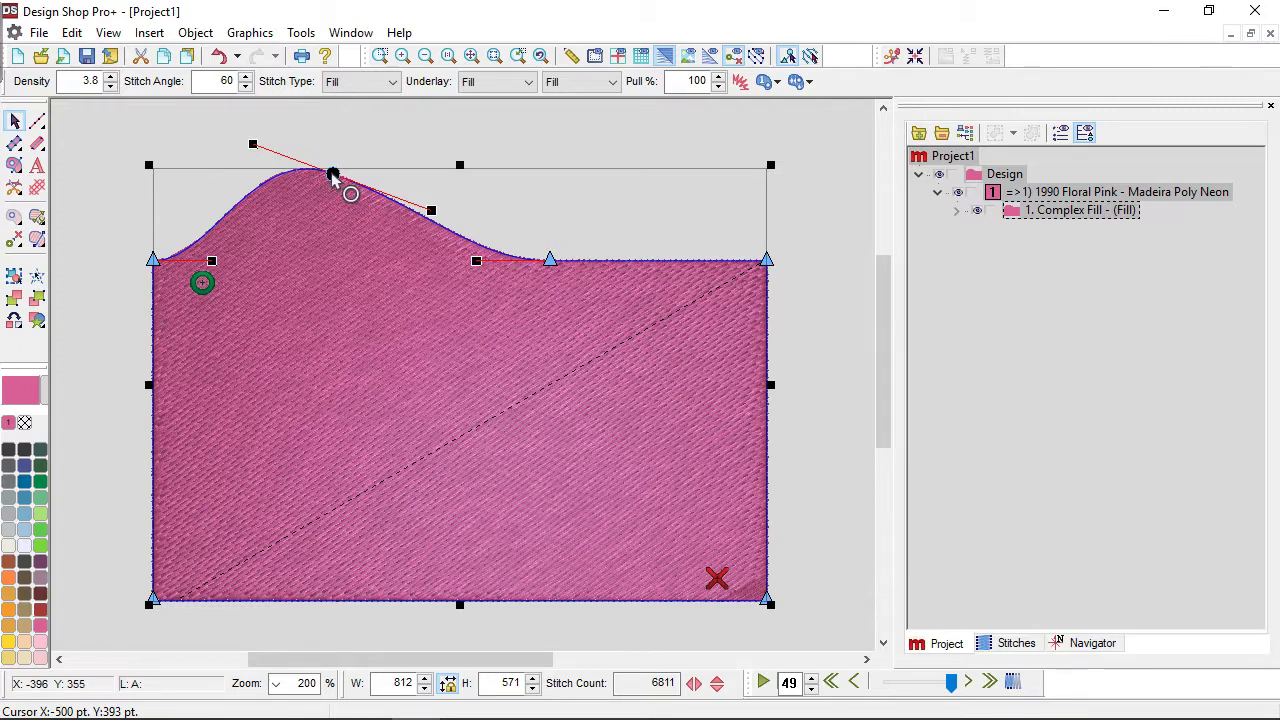
mouse_move(333, 177)
mouse_down()
mouse_move(334, 363)
mouse_move(338, 174)
mouse_up()
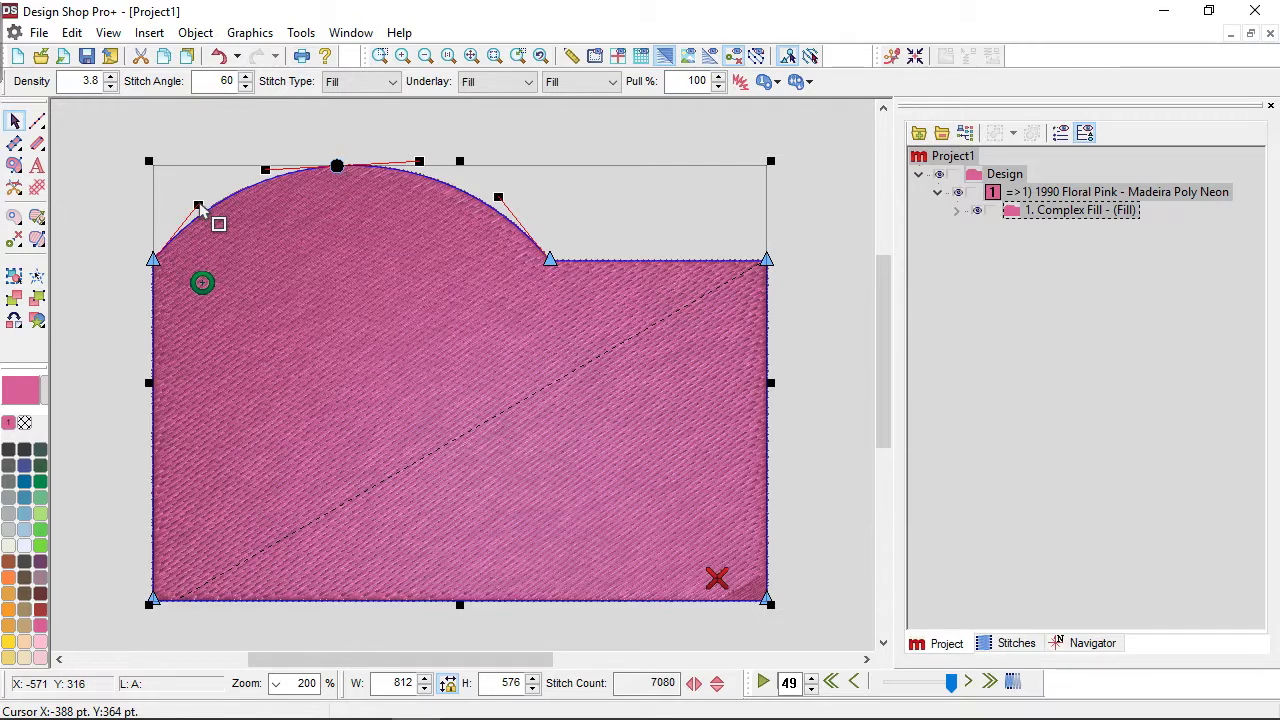
Step: Reshape both sides of the dome with the handles of the upper-left corner, the peak curve point and the straight point beside it
drag(199, 206, 251, 287)
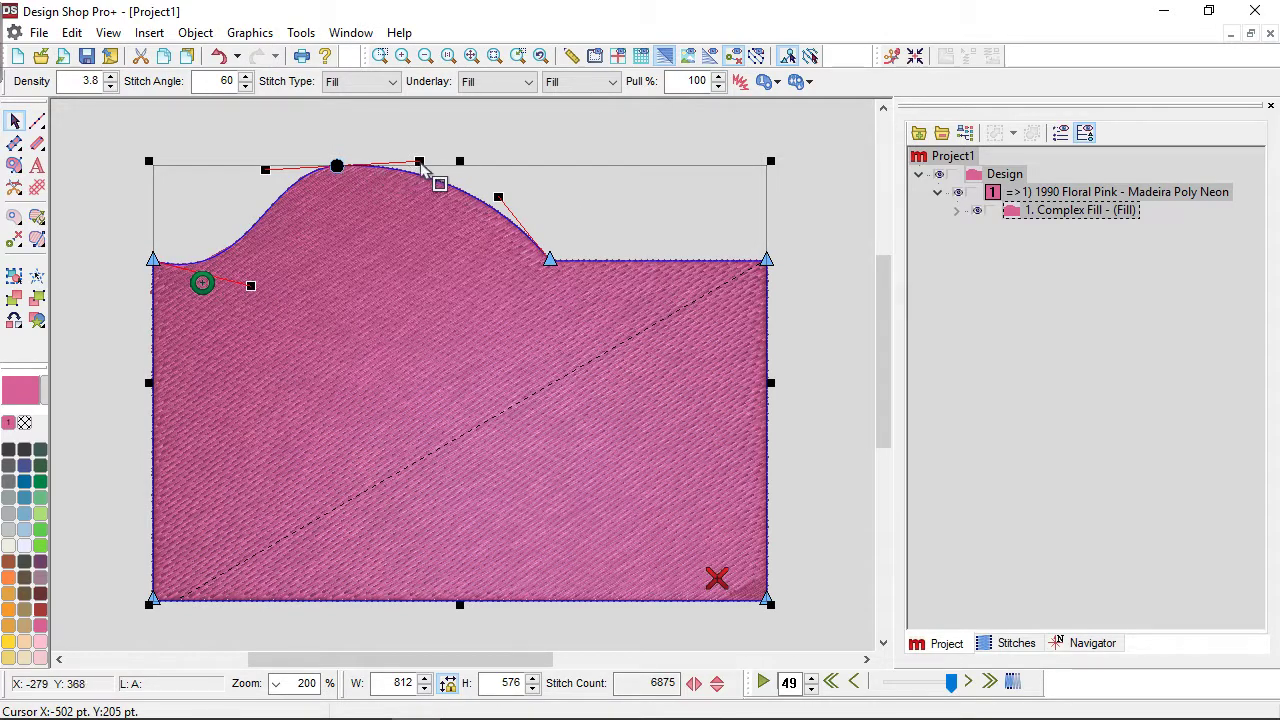
drag(420, 165, 408, 136)
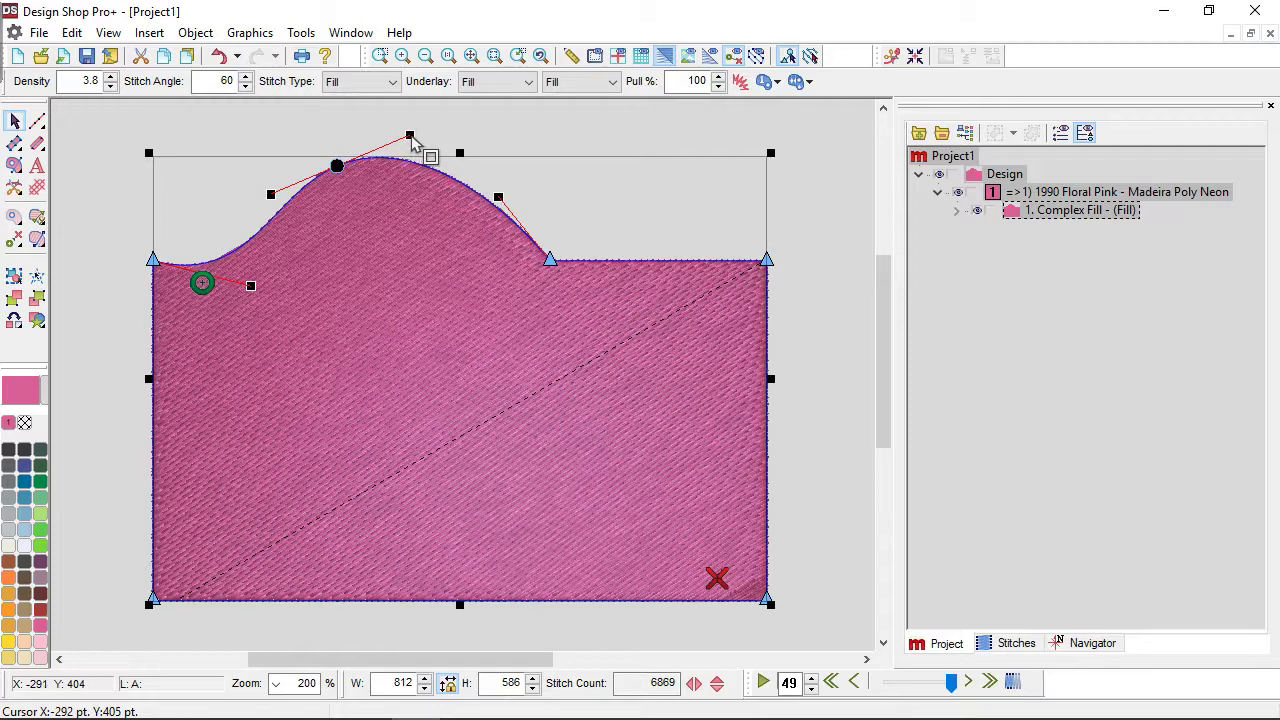
drag(411, 137, 418, 244)
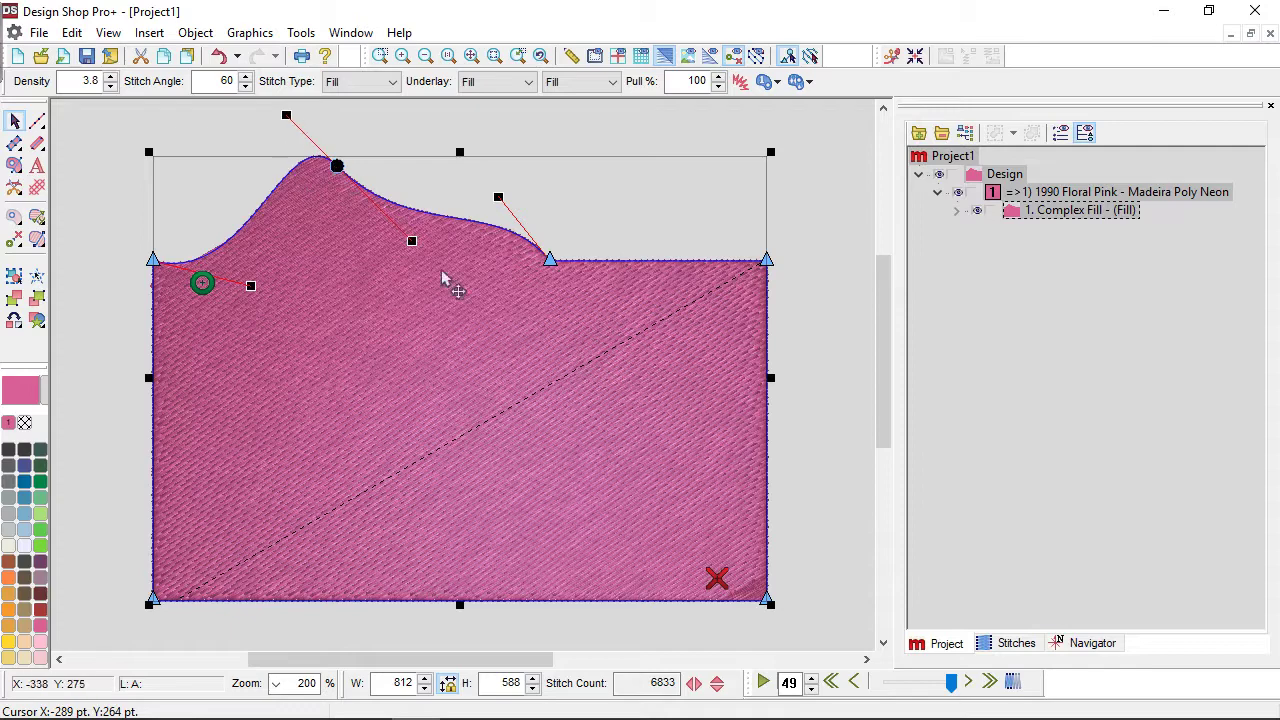
click(551, 261)
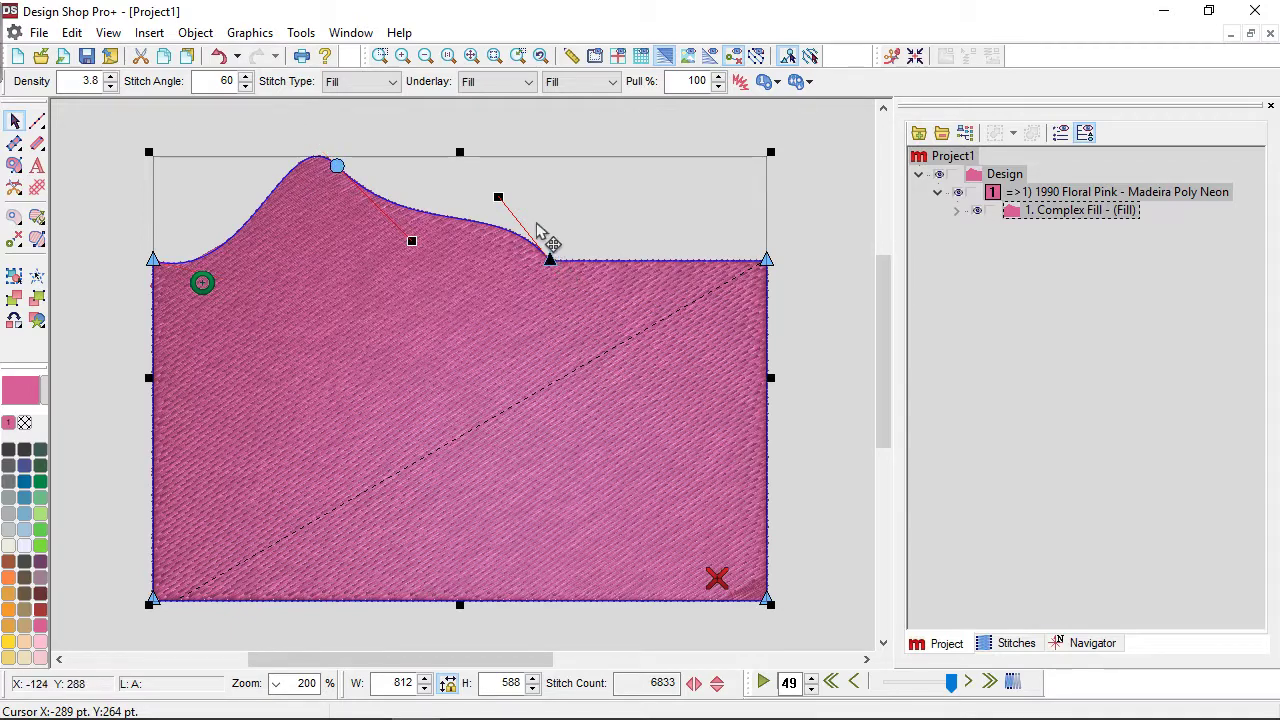
drag(495, 193, 519, 181)
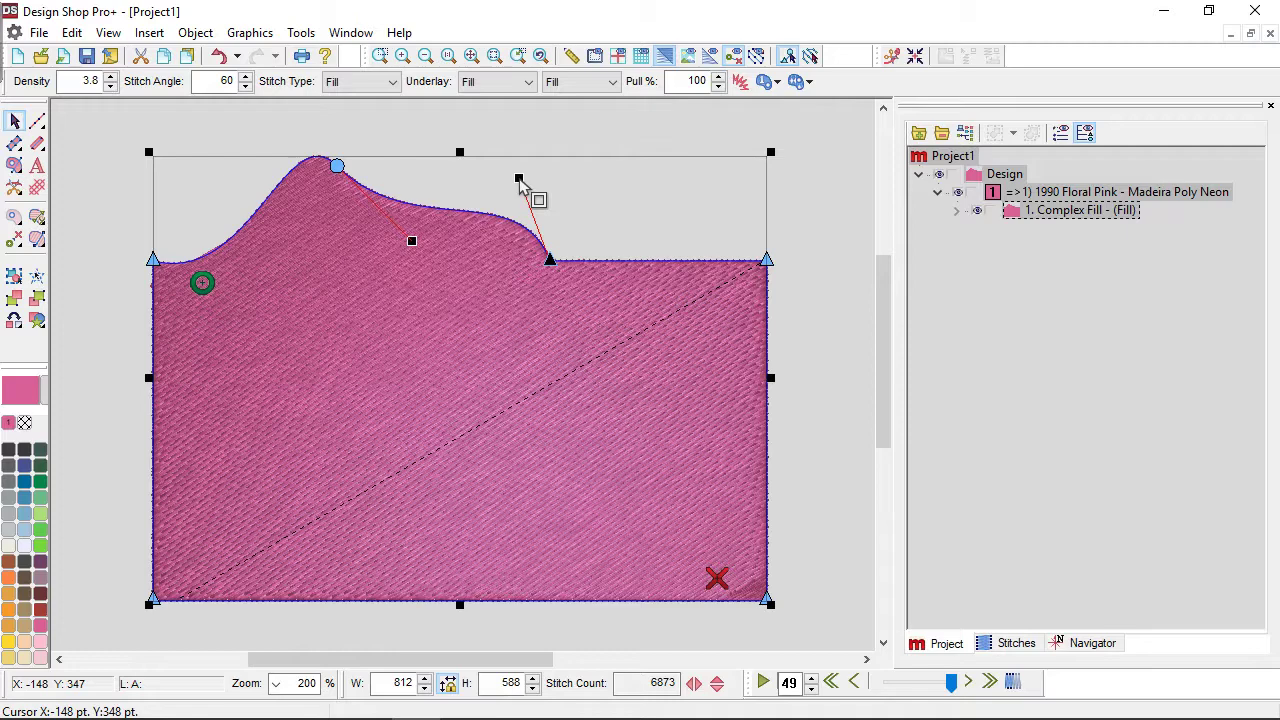
Step: Convert the peak curve point to a straight point and adjust its two handles independently to form a sharp peak
click(337, 167)
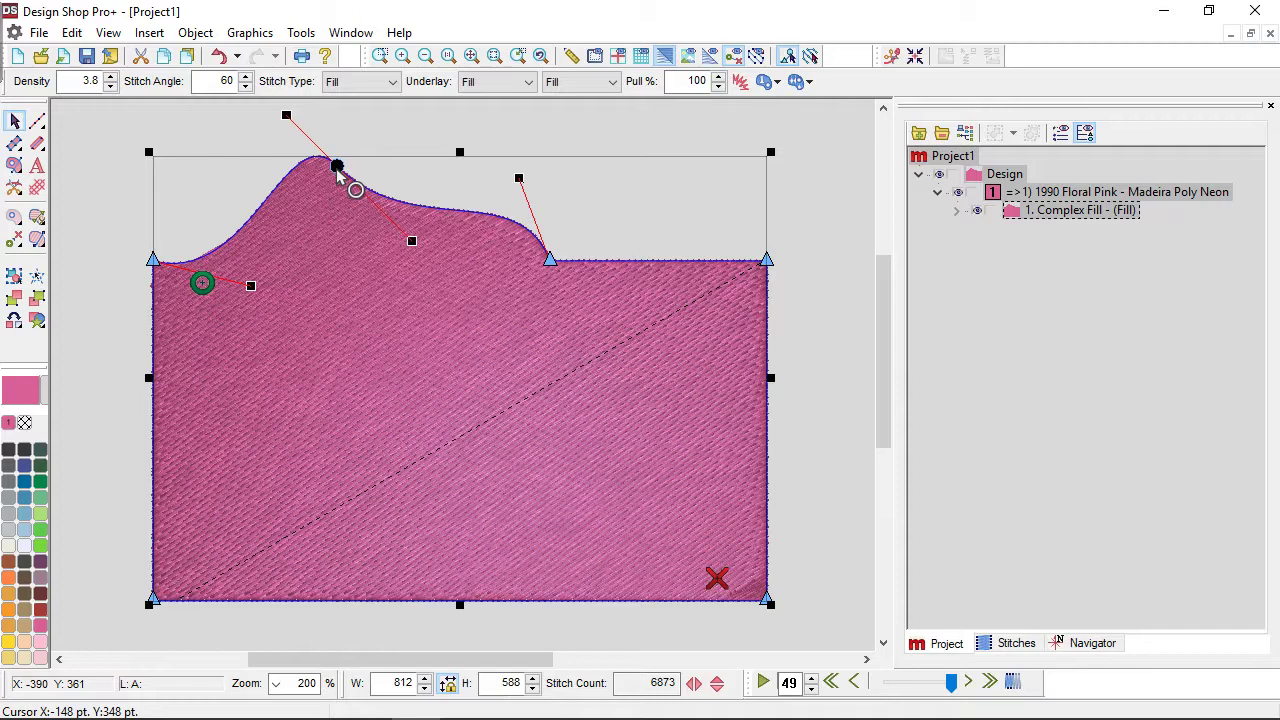
right_click(337, 170)
drag(286, 116, 320, 287)
drag(411, 242, 412, 214)
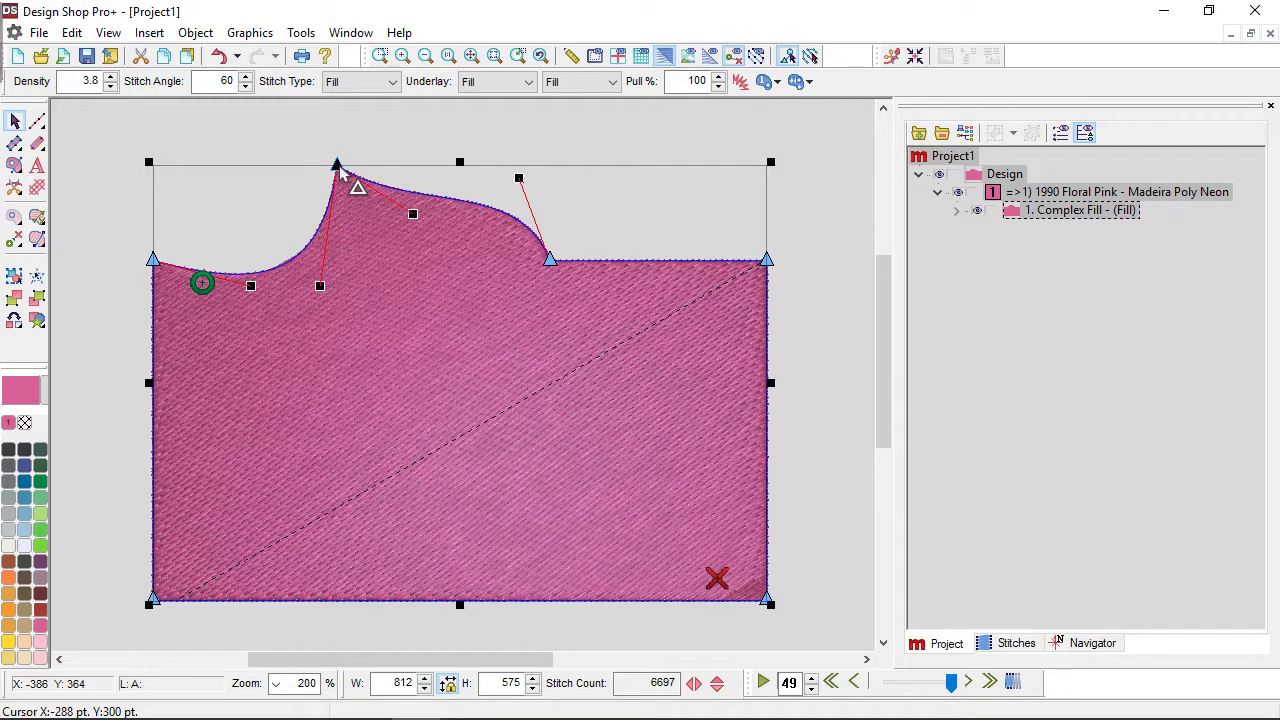
Step: Set the peak point's type to Curve in its wireframe point properties, and reopen those properties to review them
double_click(340, 173)
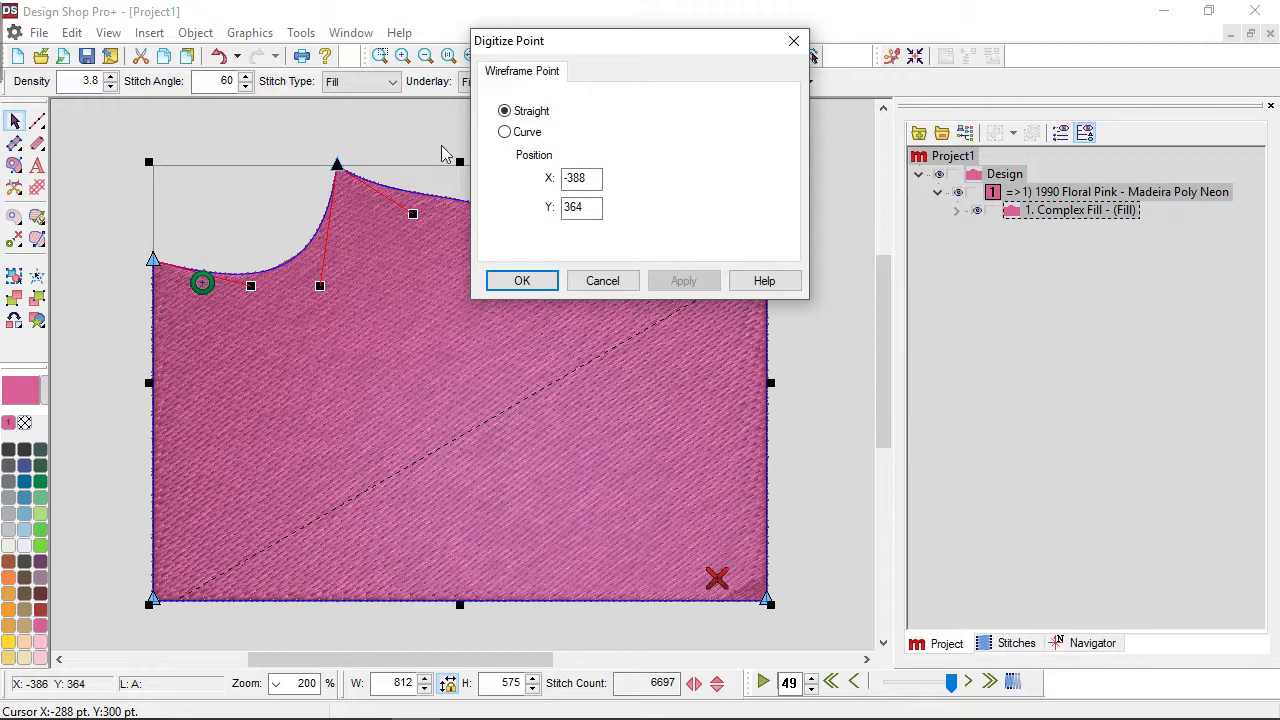
click(507, 129)
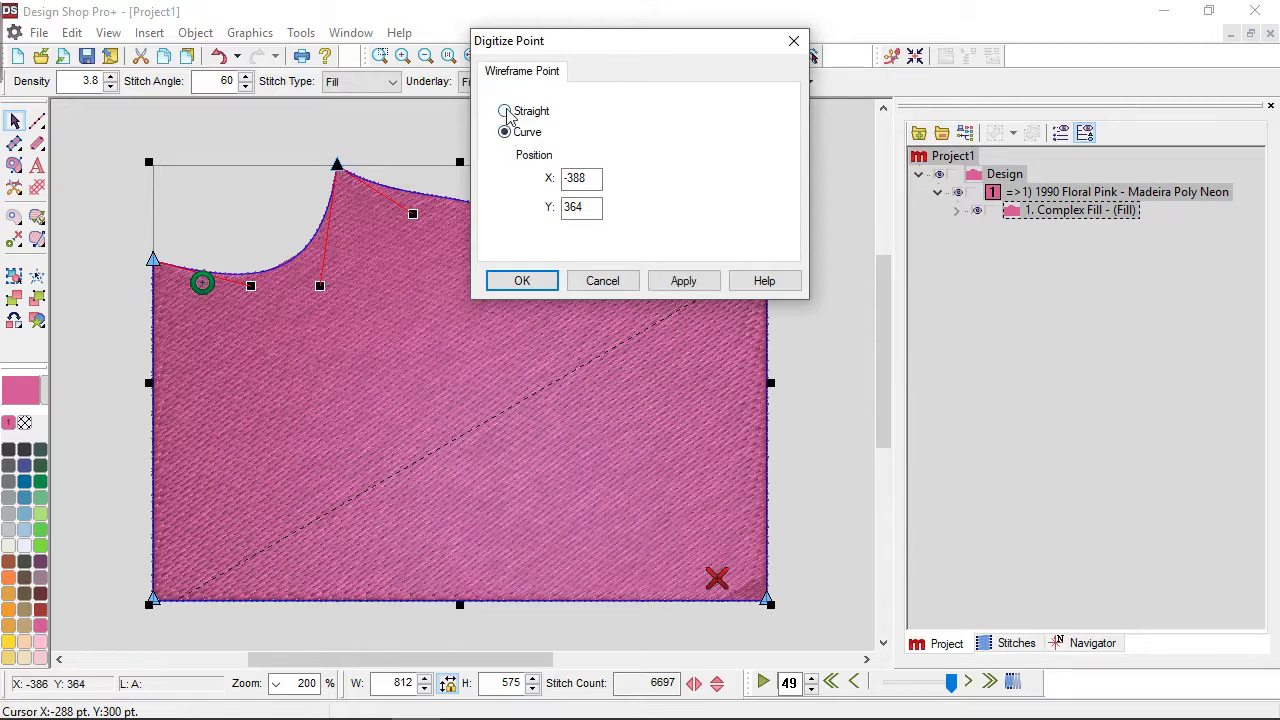
click(505, 111)
click(505, 132)
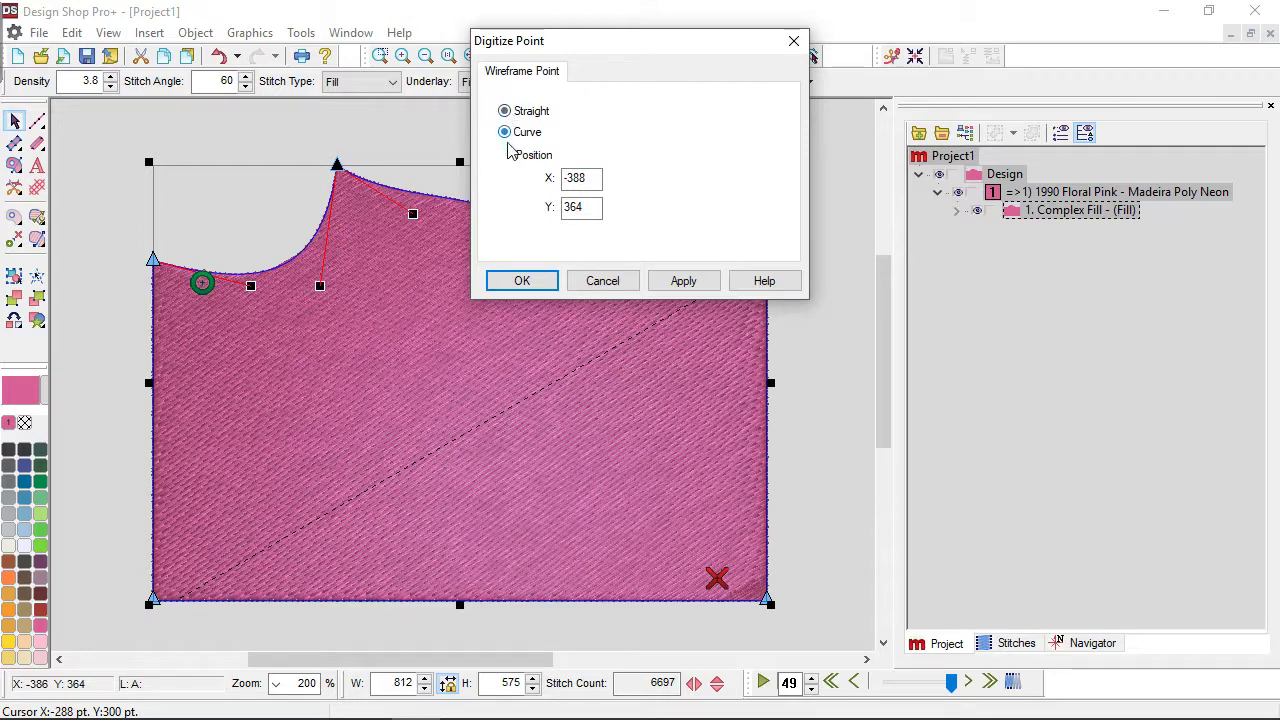
click(683, 281)
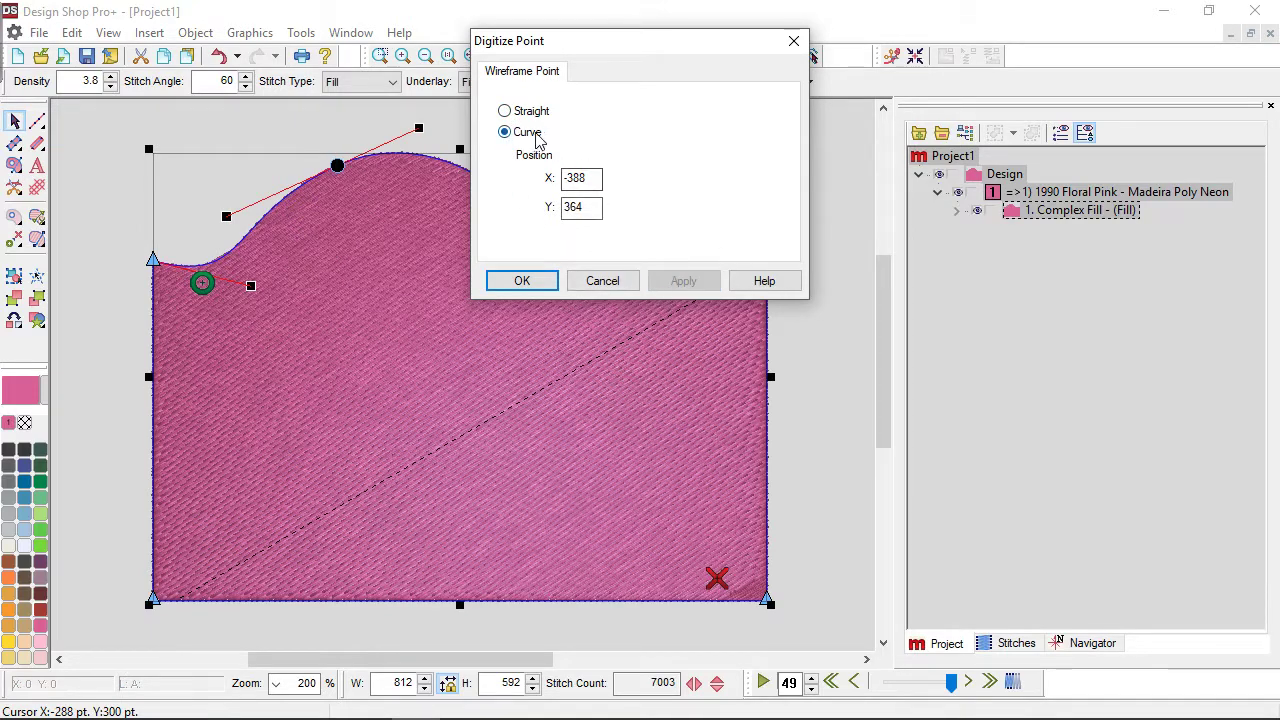
click(535, 285)
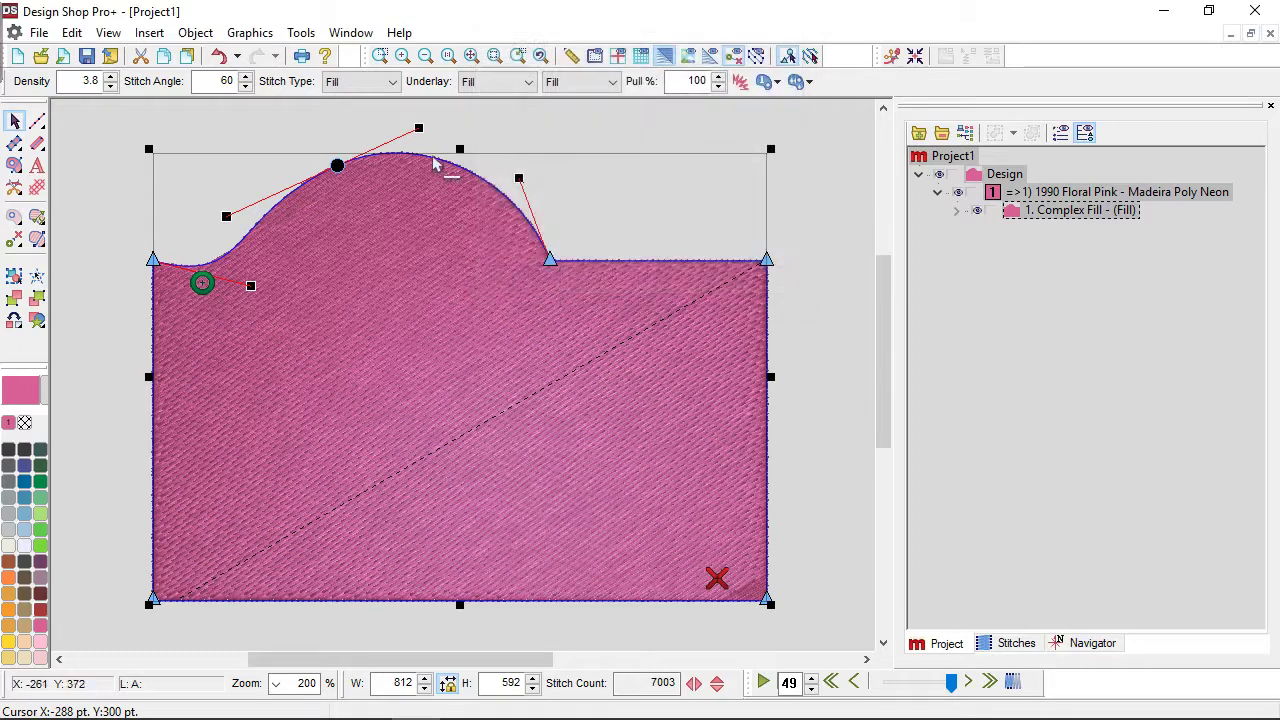
right_click(337, 162)
click(353, 176)
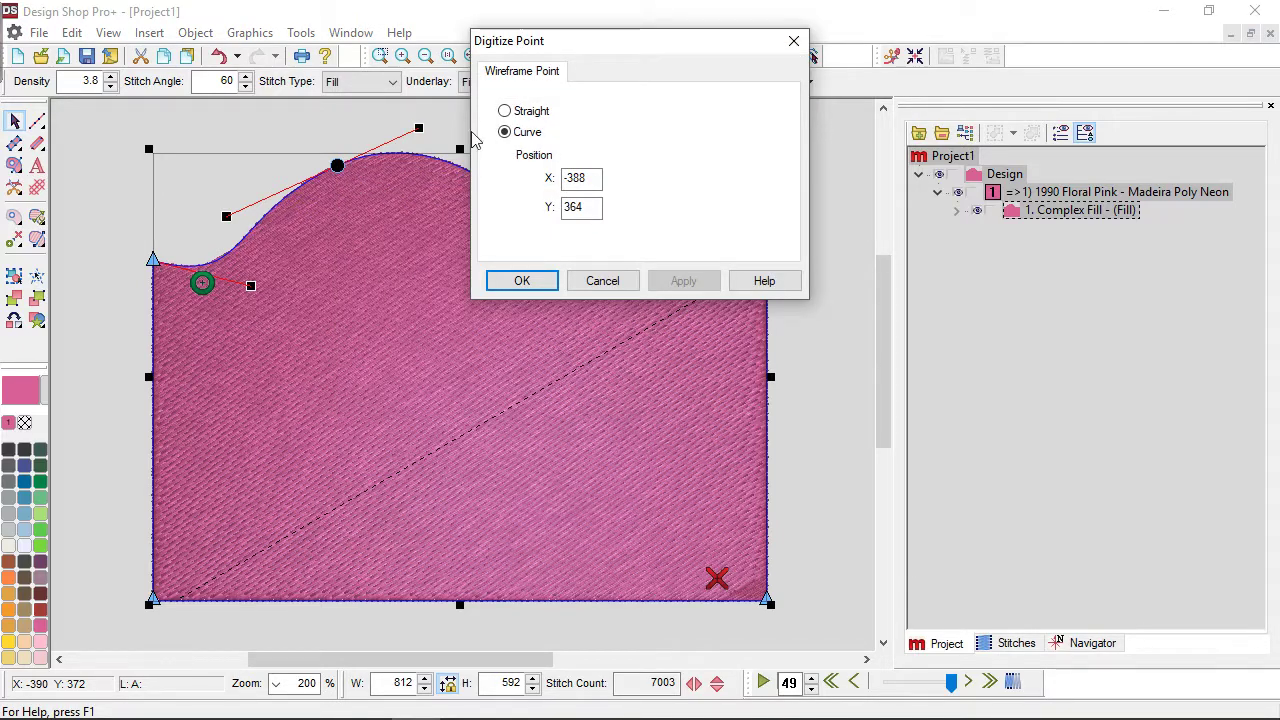
click(794, 44)
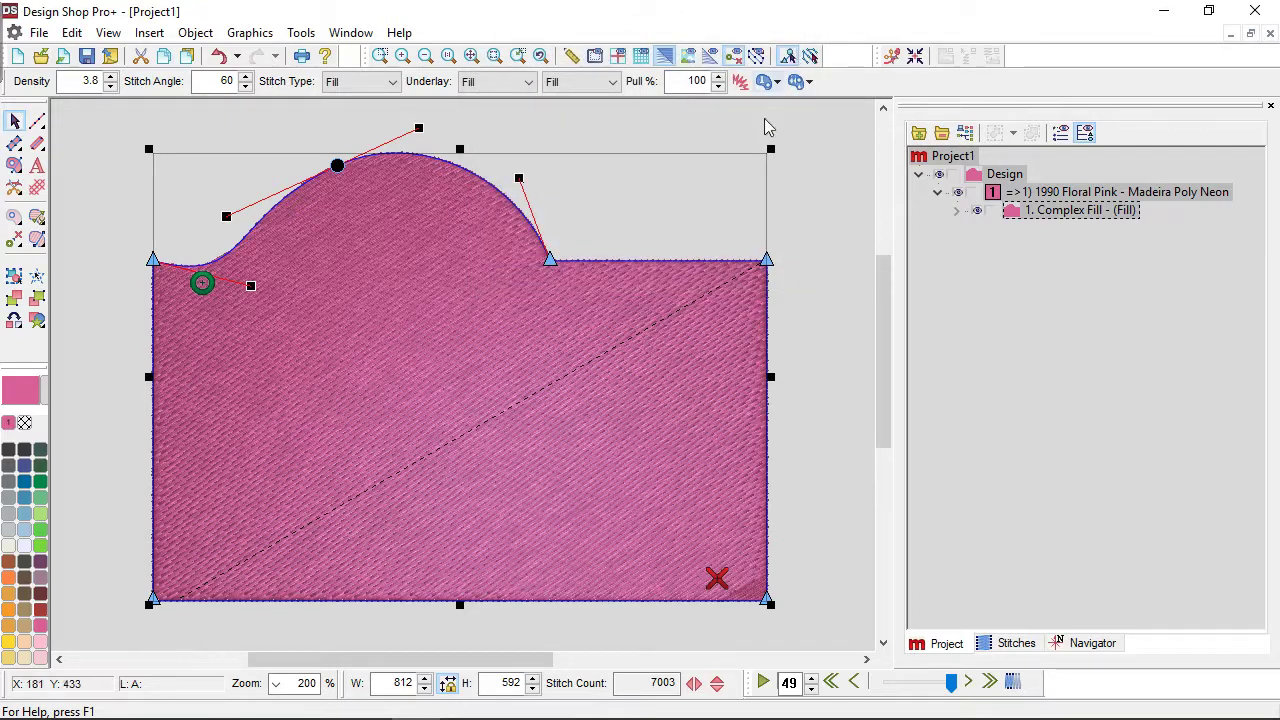
Step: Draw a handle out of the middle straight point to bow the straight segment on its right upward
click(551, 262)
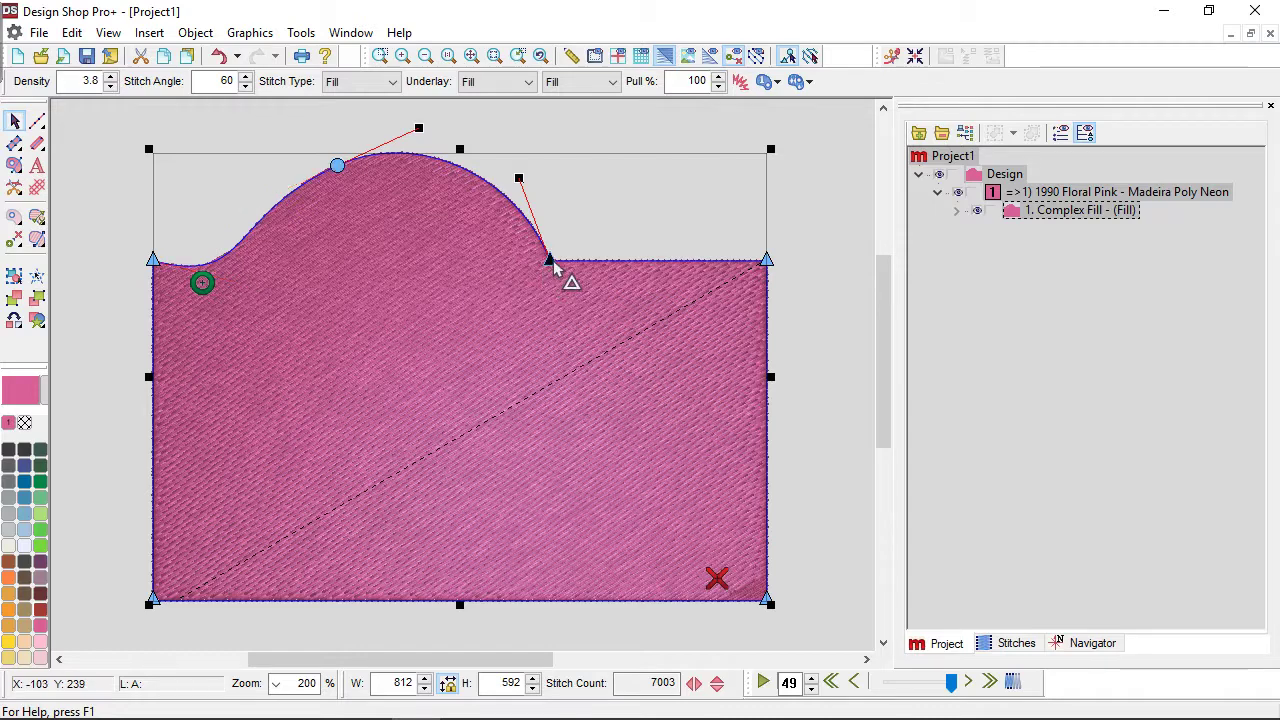
drag(553, 262, 645, 177)
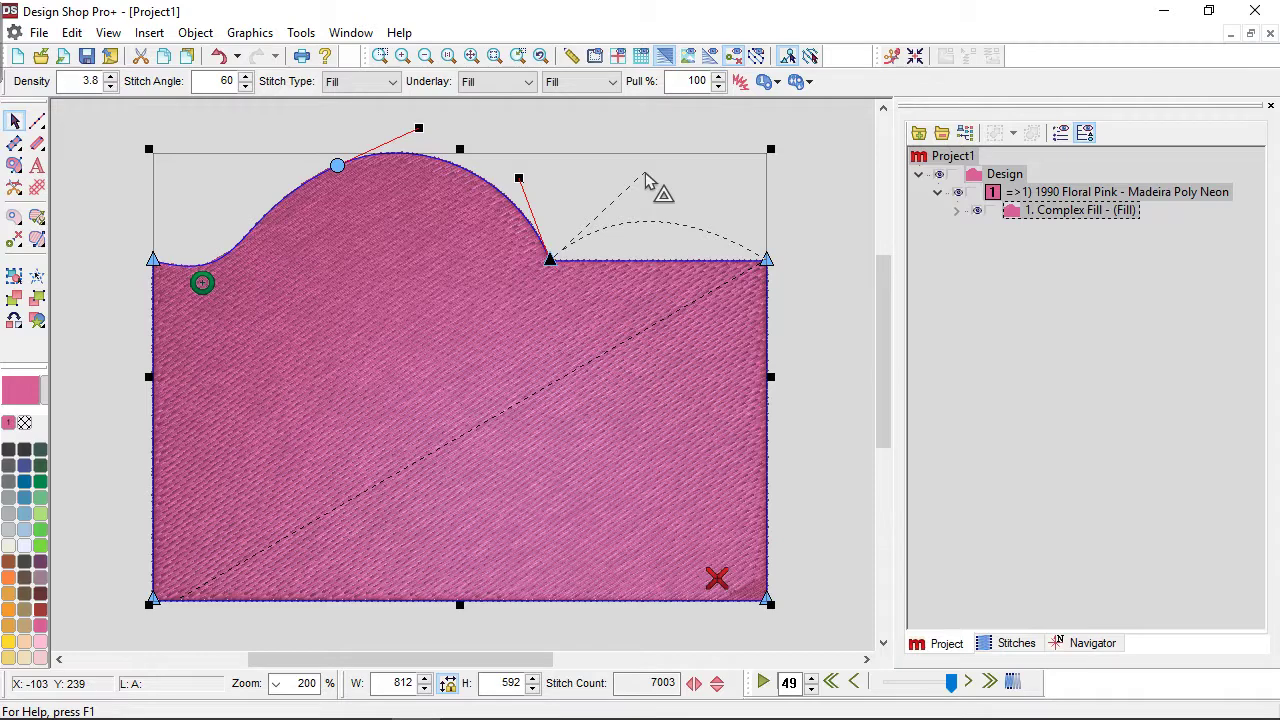
drag(645, 176, 646, 176)
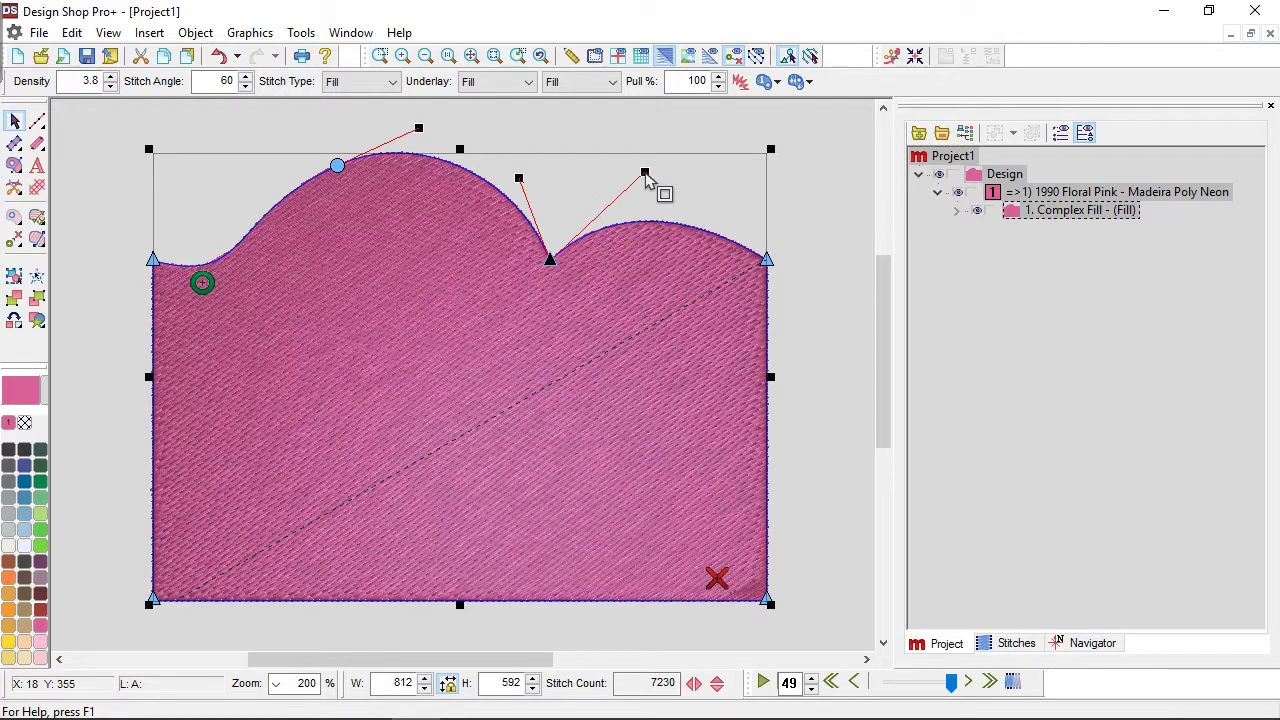
Step: Shape handles at the upper-right corner point to give the adjoining top segment a wave and bulge the right edge outward
click(764, 262)
drag(737, 306, 650, 333)
drag(767, 252, 839, 391)
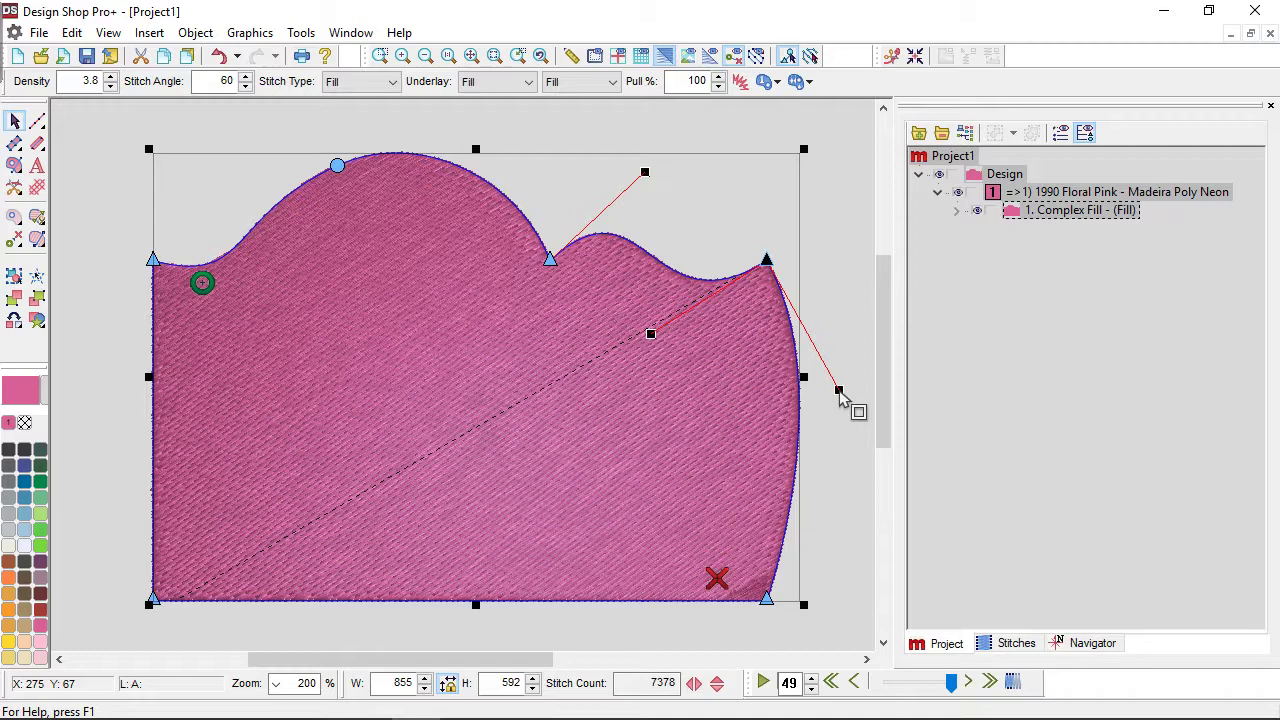
Step: Turn the curved right edge and the curved segment between the upper-left corner and the peak back into straight lines
click(785, 543)
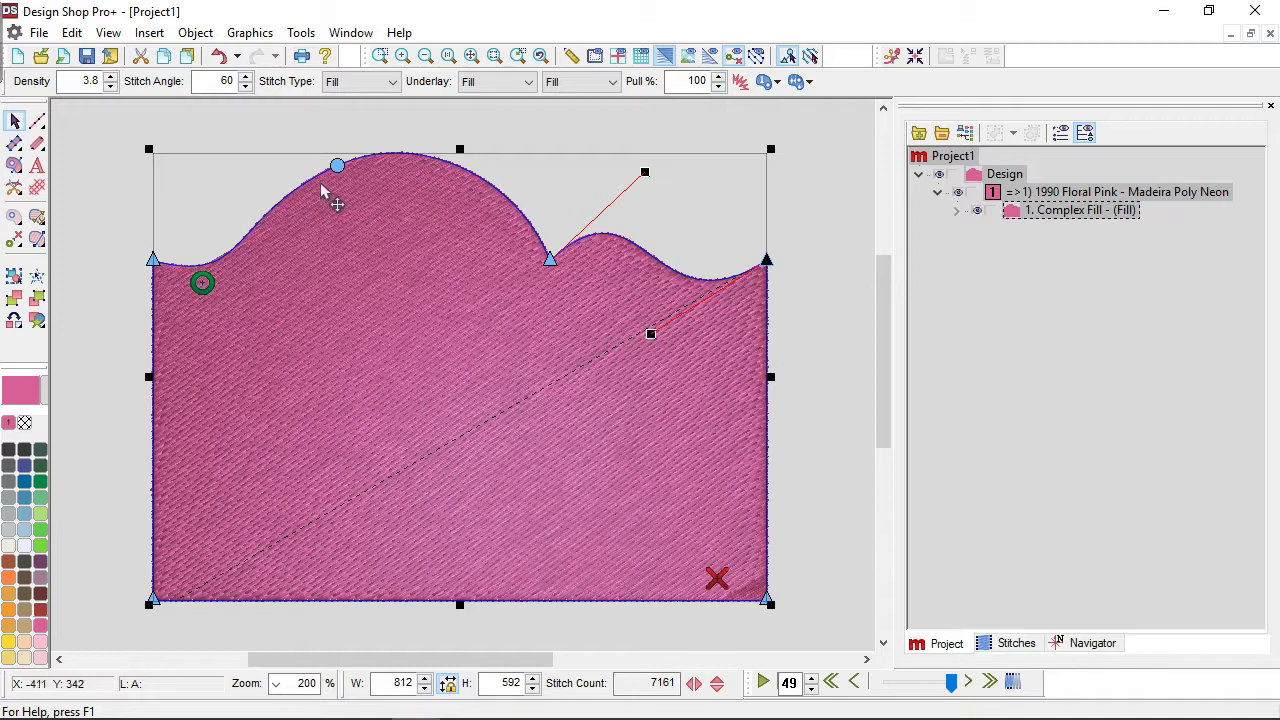
click(290, 201)
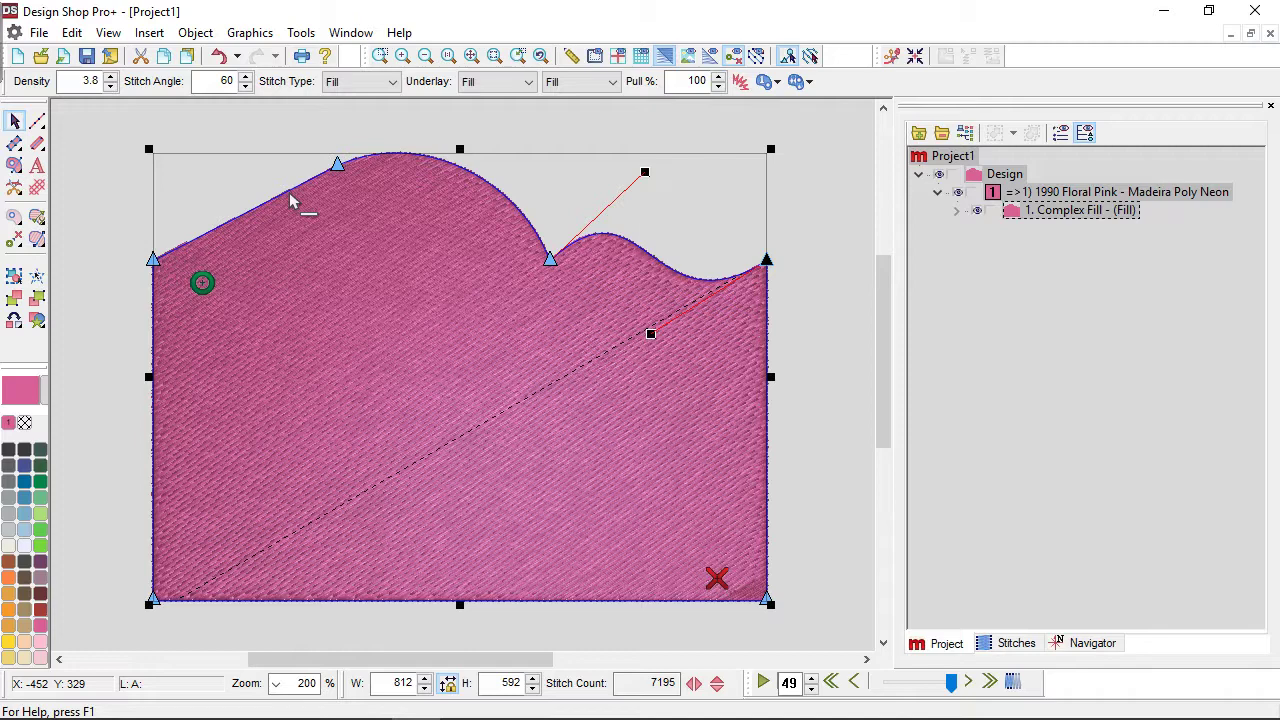
click(337, 165)
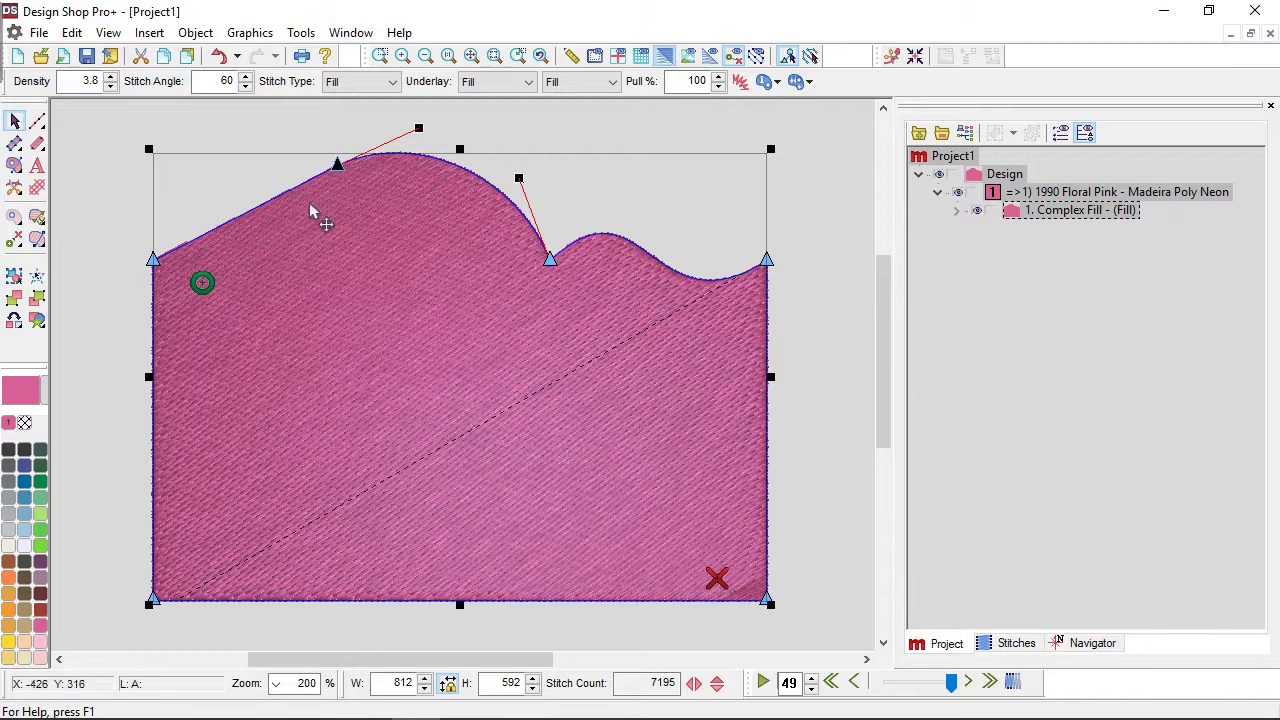
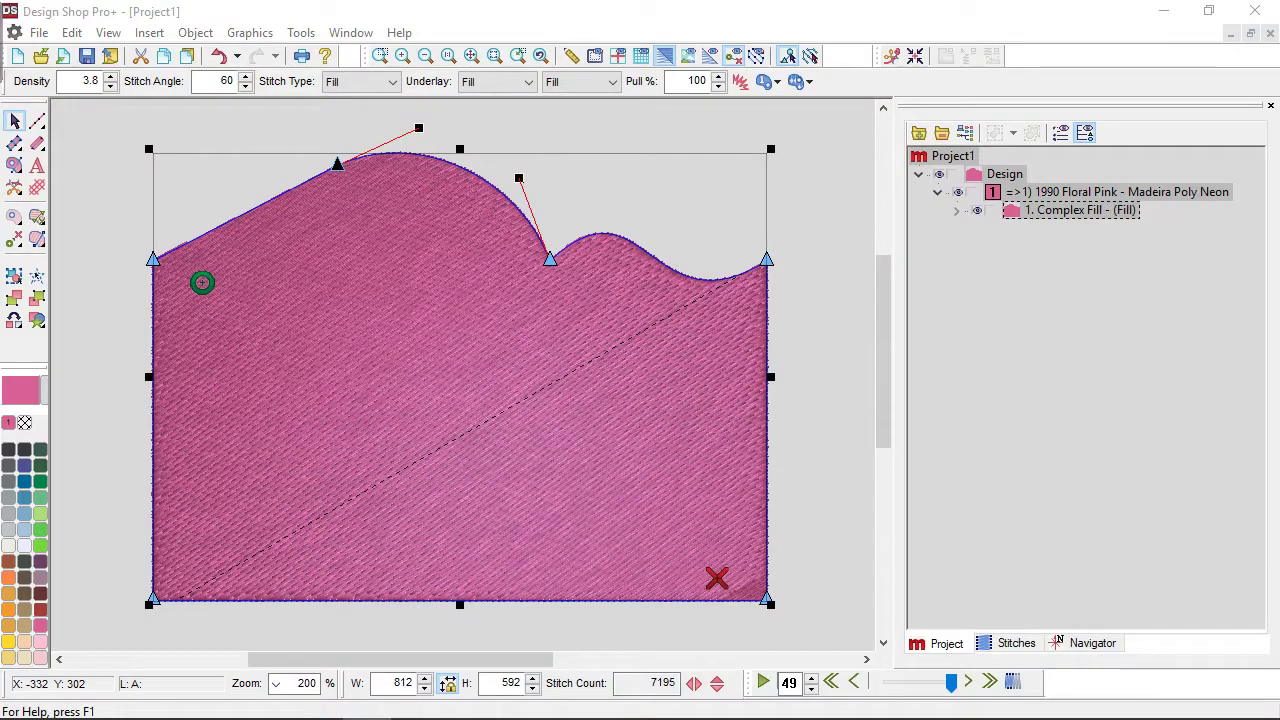
Step: Deselect the fill shape and open the design file Earthday.ofm from the Designs folder
click(92, 191)
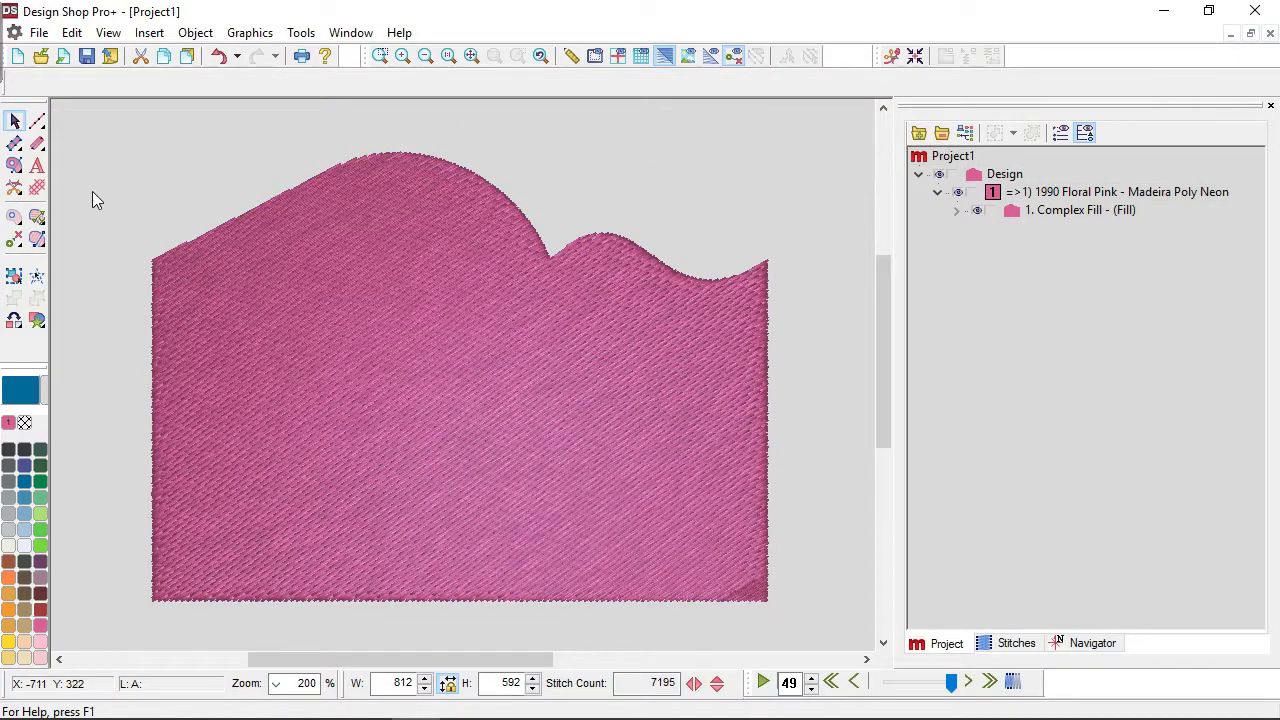
click(39, 33)
click(60, 80)
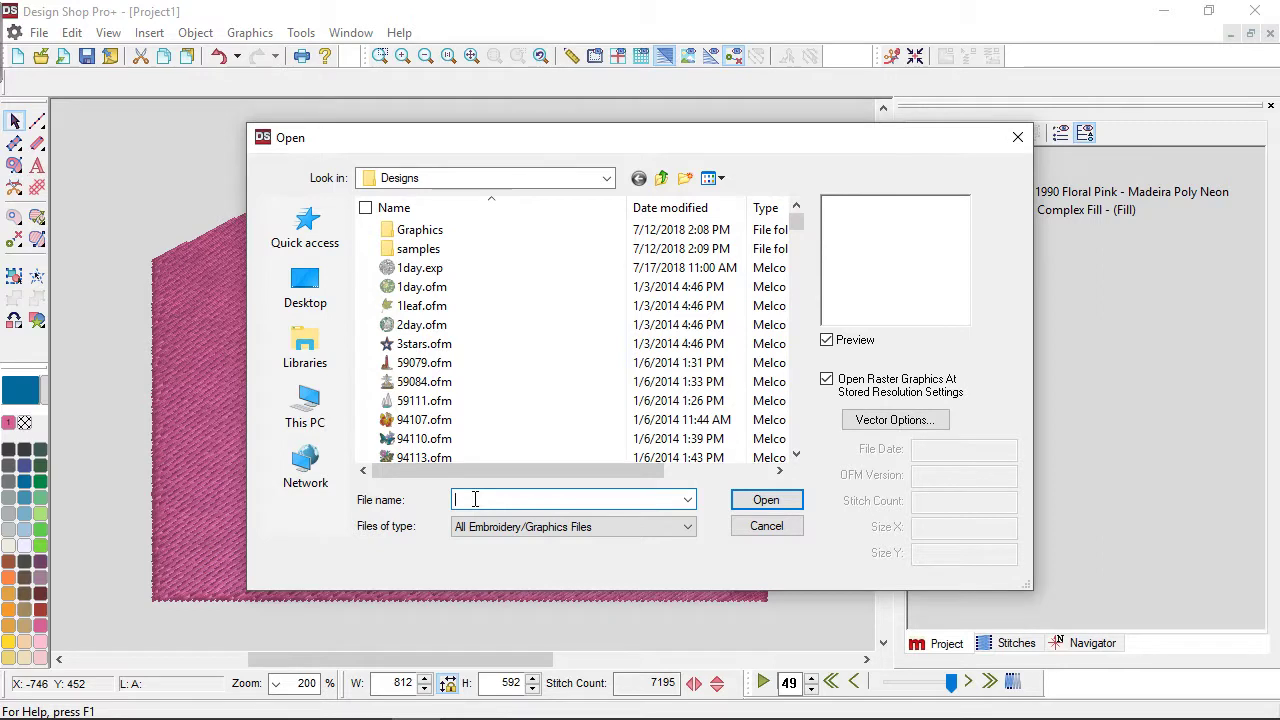
text(ear)
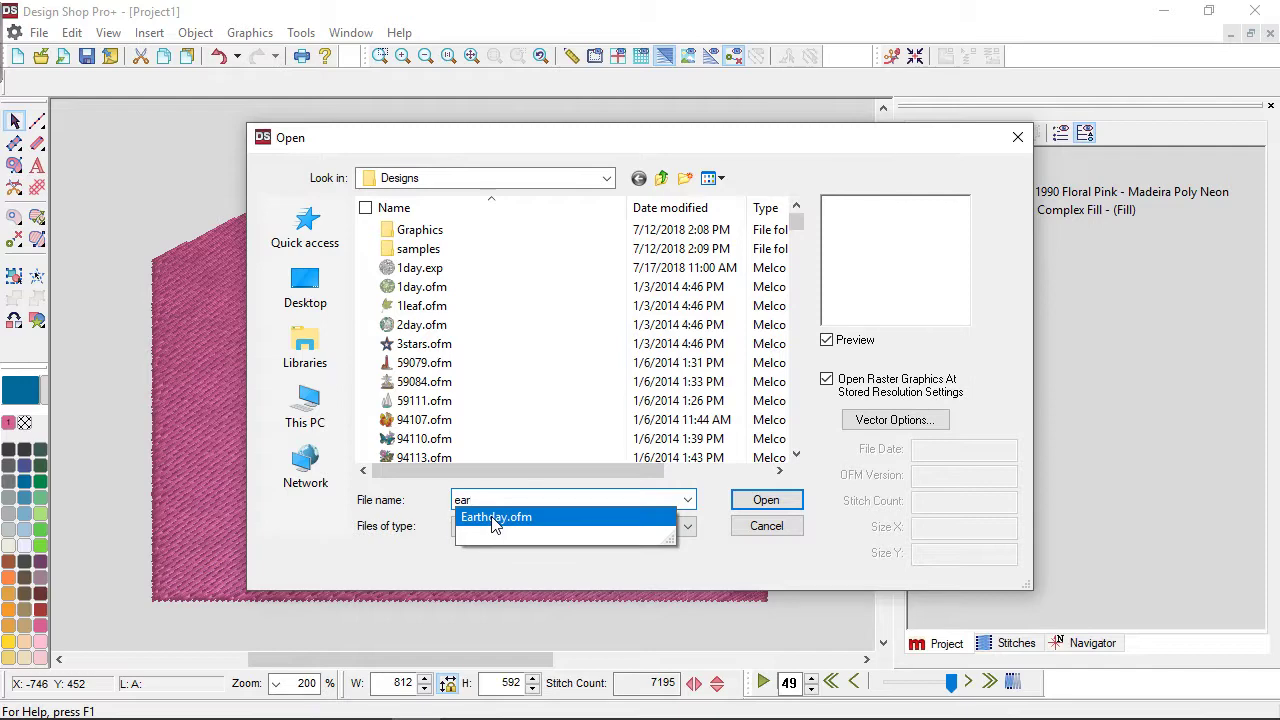
click(495, 518)
click(766, 500)
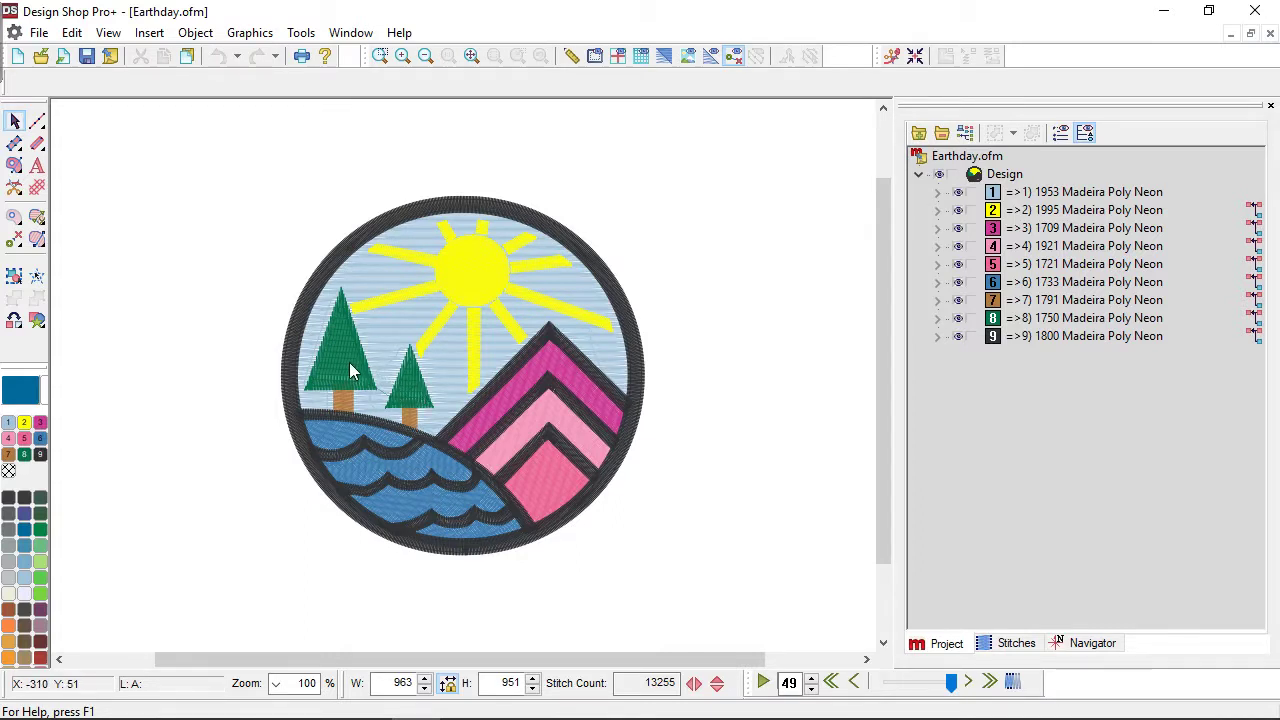
Step: Show the Earthday design in 3D rendering and select the fill of the larger green tree
click(664, 55)
scroll(400, 405, up, 1)
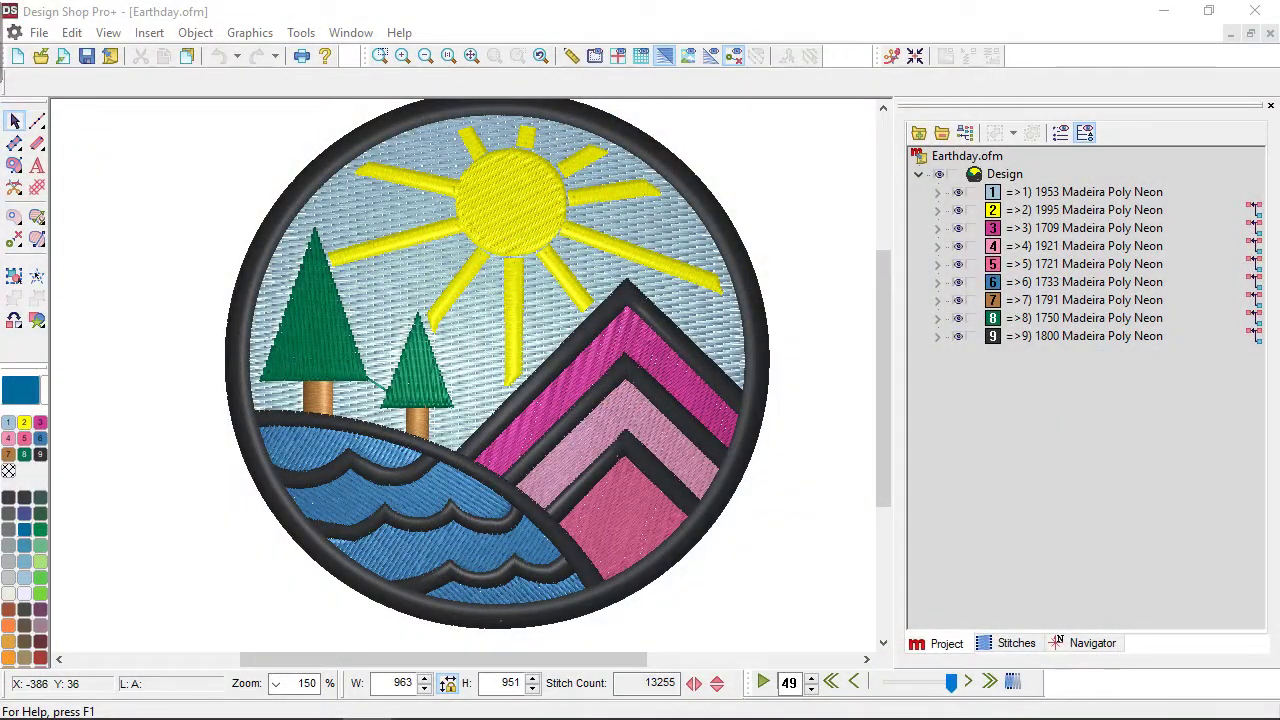
click(318, 320)
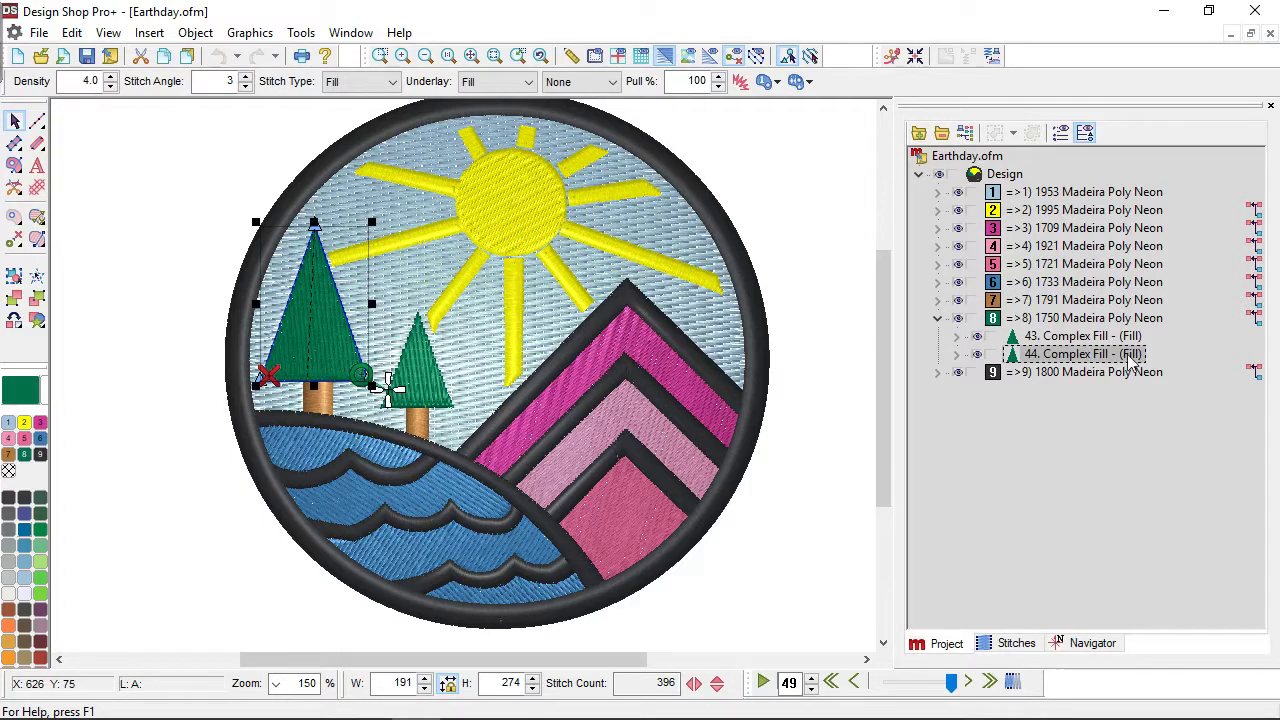
Step: Delete both trees from the design by removing the brown trunk colour block 1791 and the green tree colour block 1750 together
click(1078, 302)
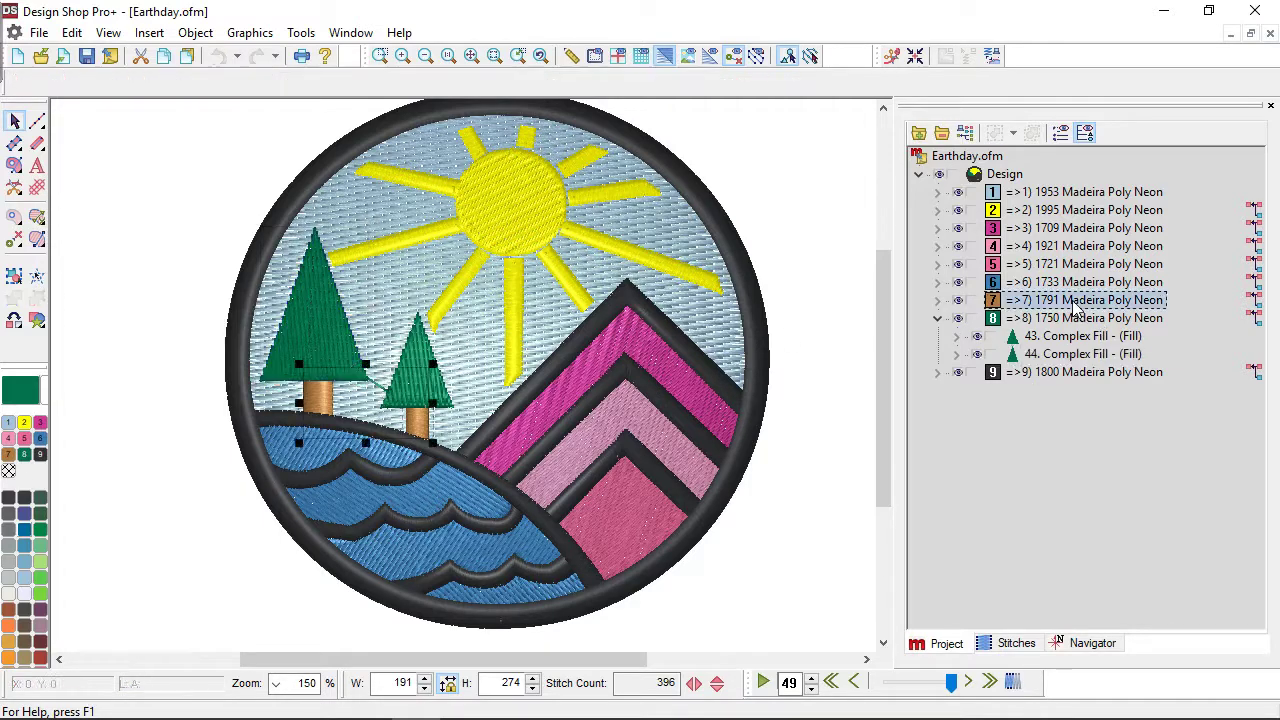
click(1073, 318)
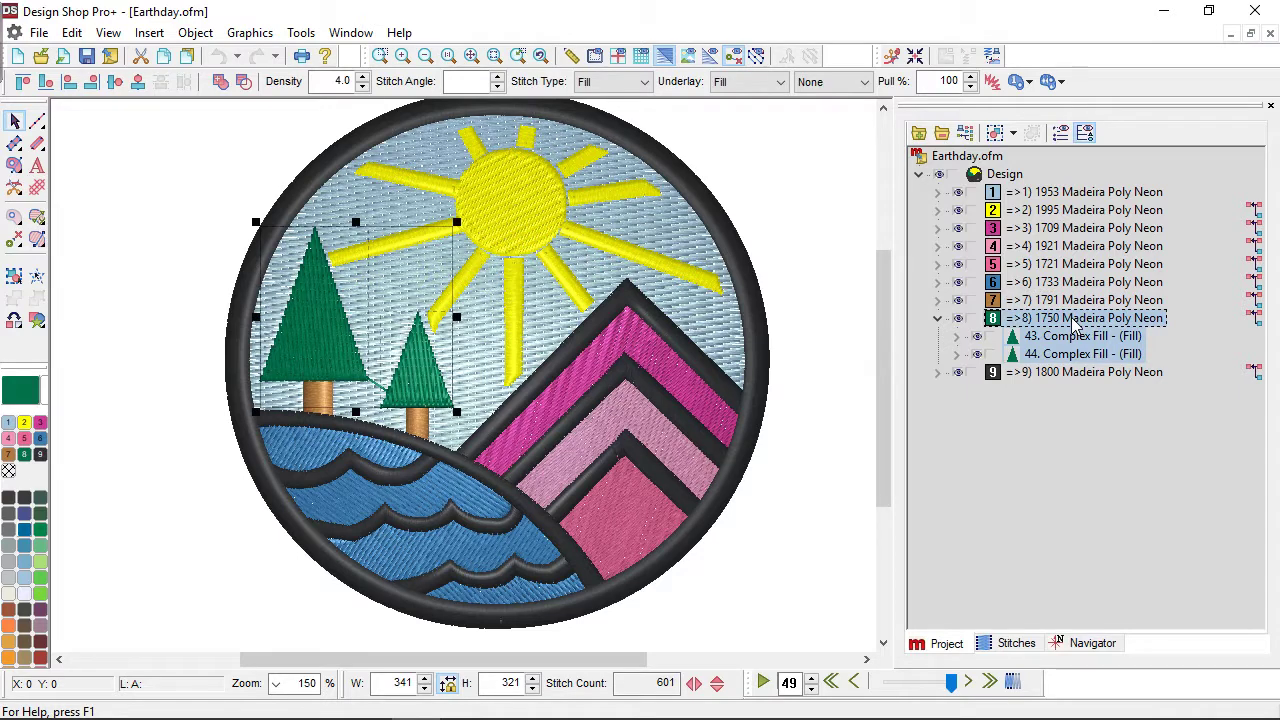
click(937, 300)
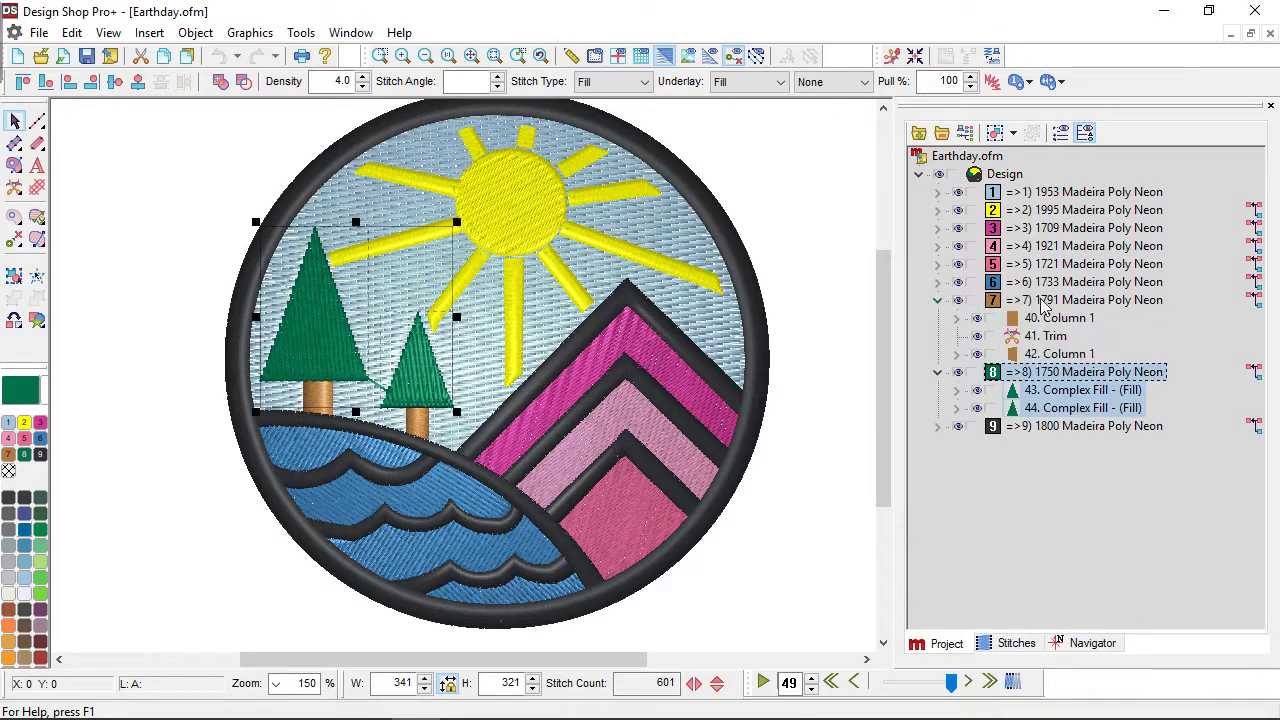
click(1048, 300)
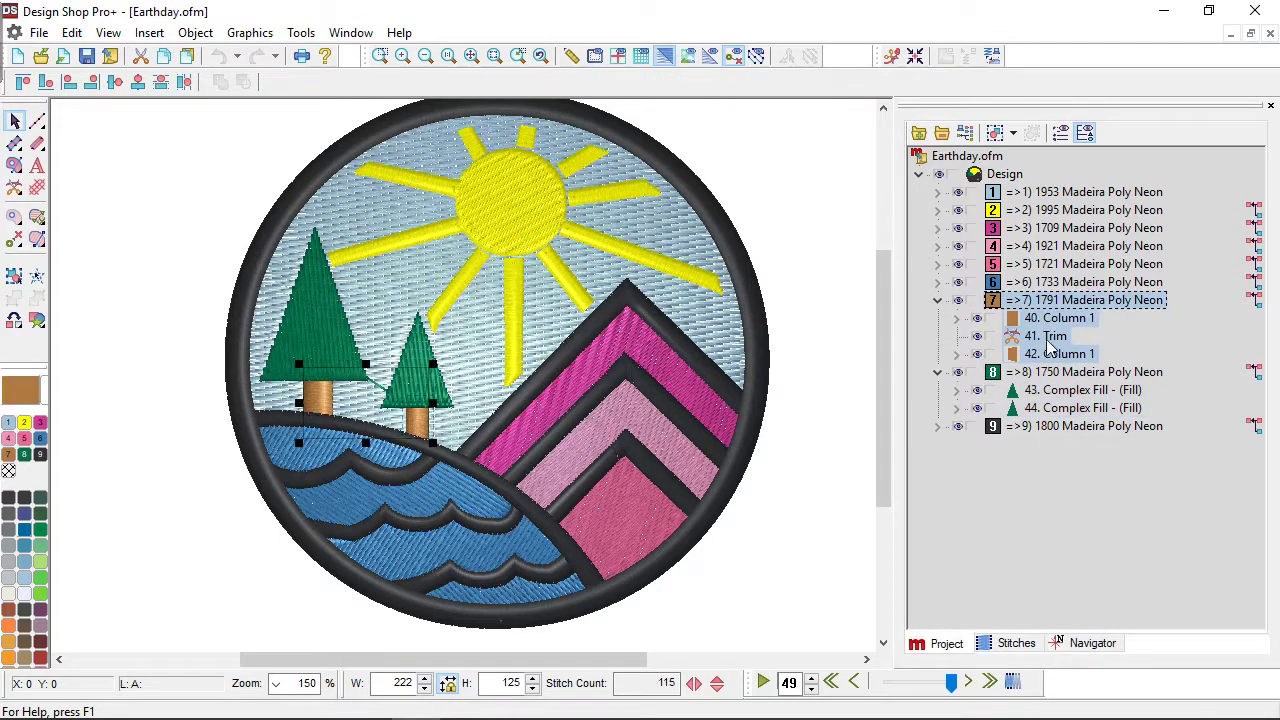
shift+click(1065, 412)
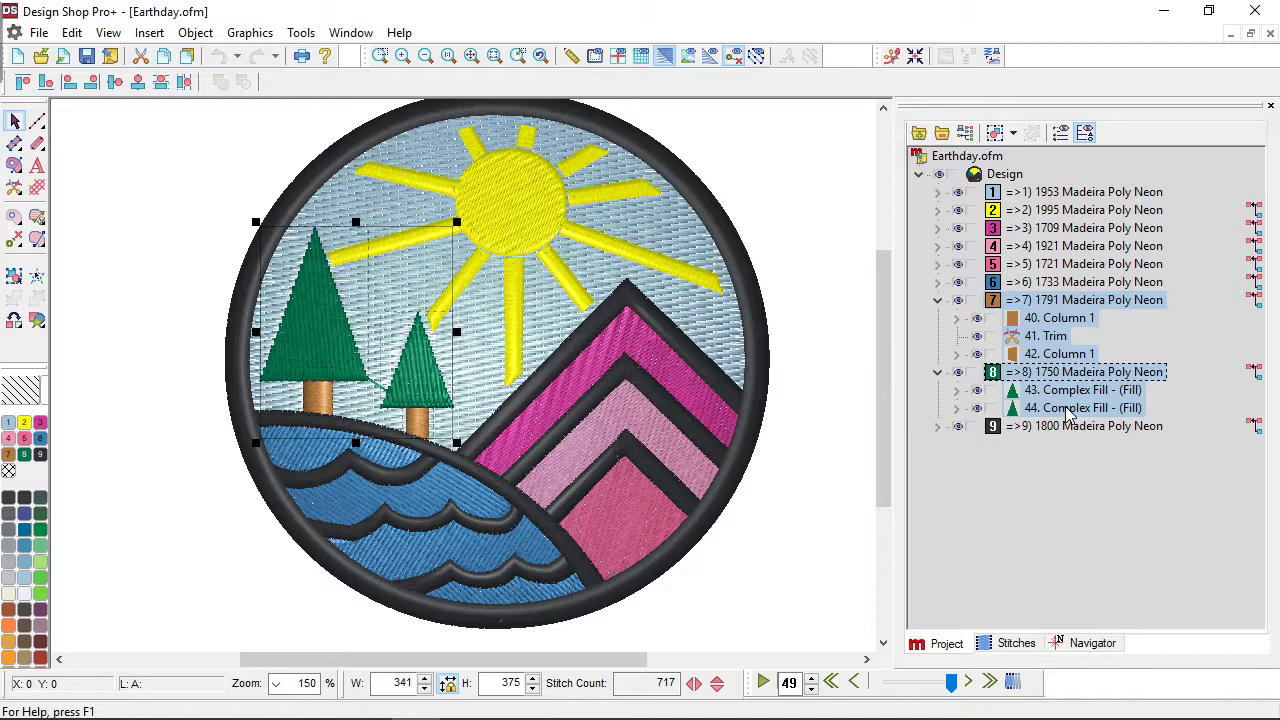
key(Delete)
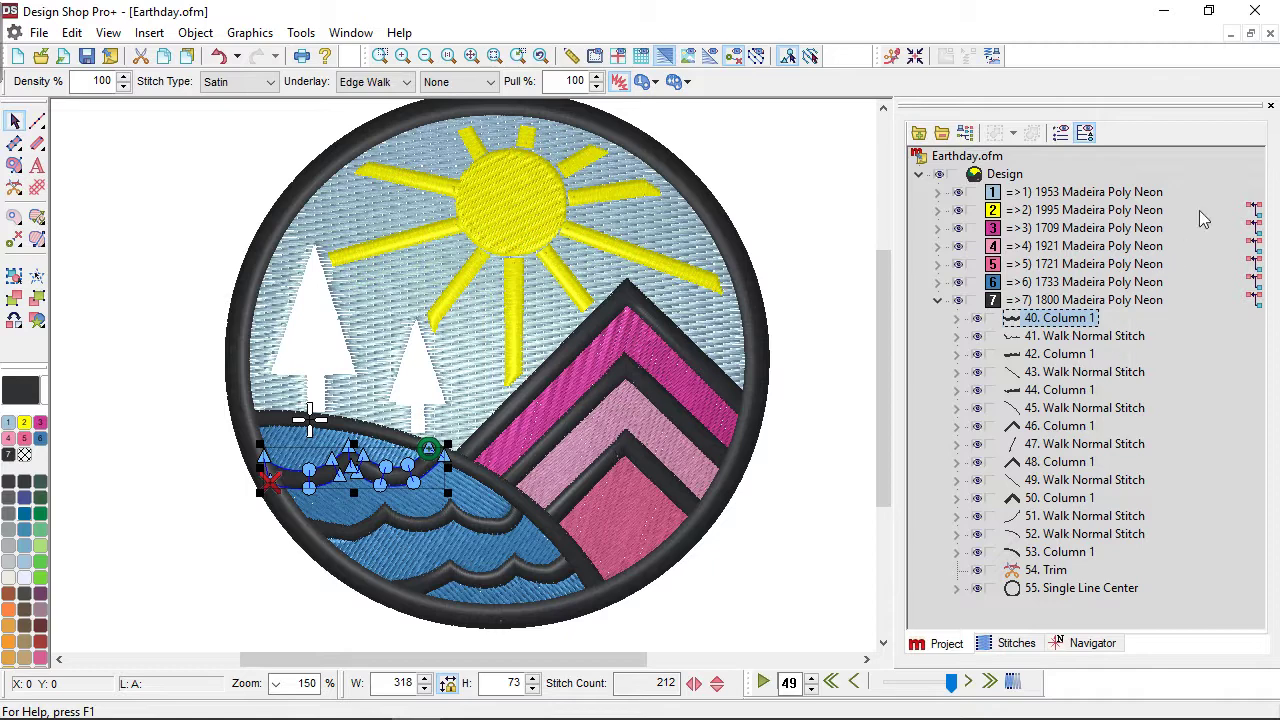
Step: Select the smaller tree-shaped hole in the light-blue sky fill and move its peak point down and to the left
click(394, 299)
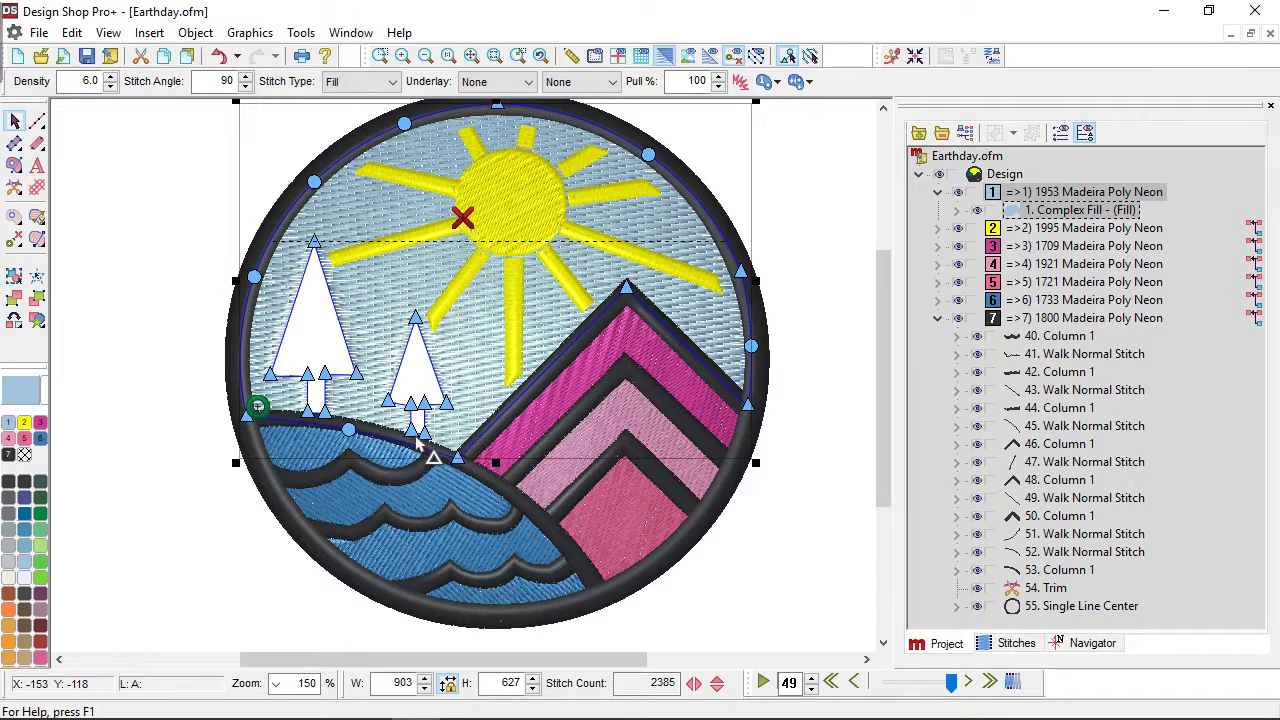
click(421, 381)
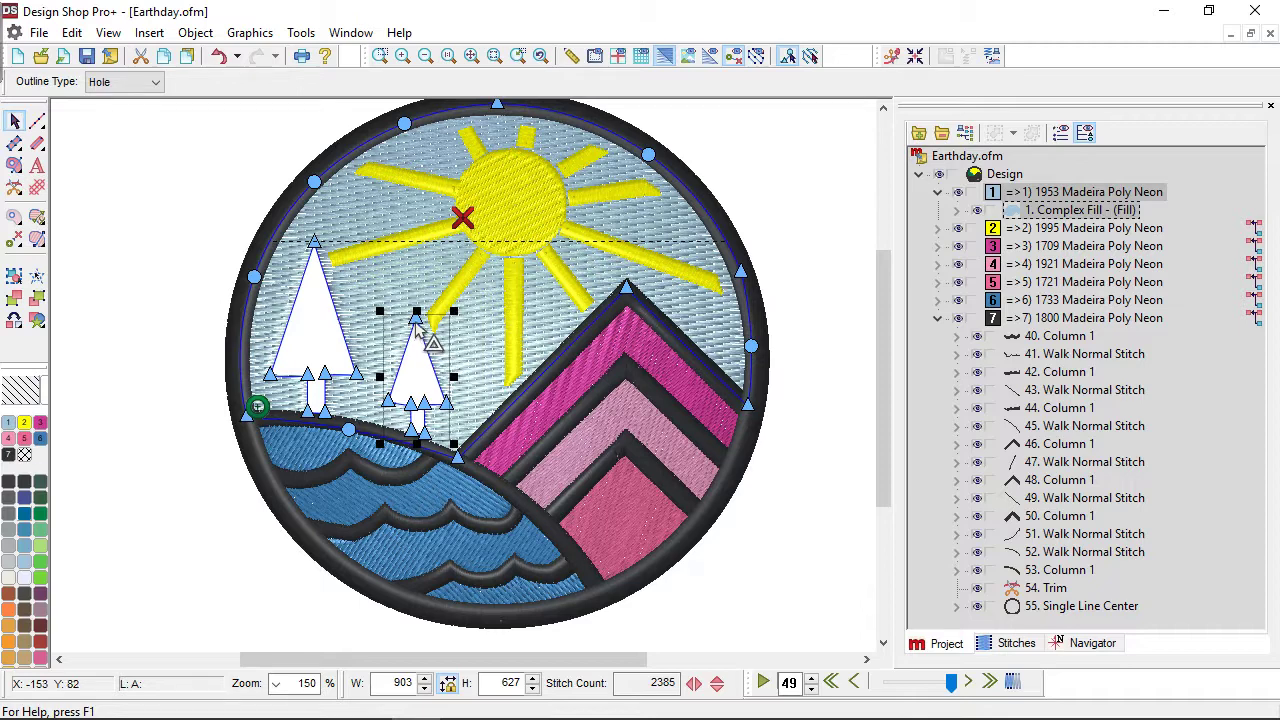
drag(416, 313, 400, 338)
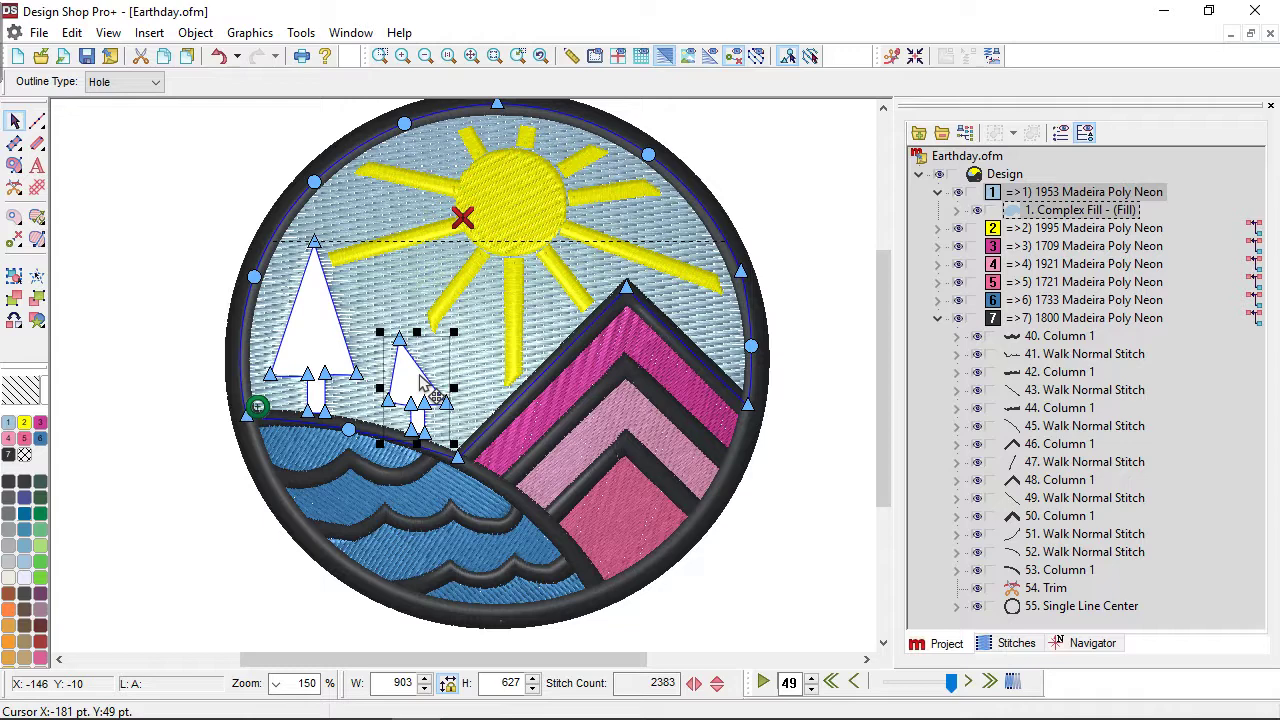
Step: Delete the smaller and the larger tree-shaped holes from the light-blue sky fill
right_click(420, 382)
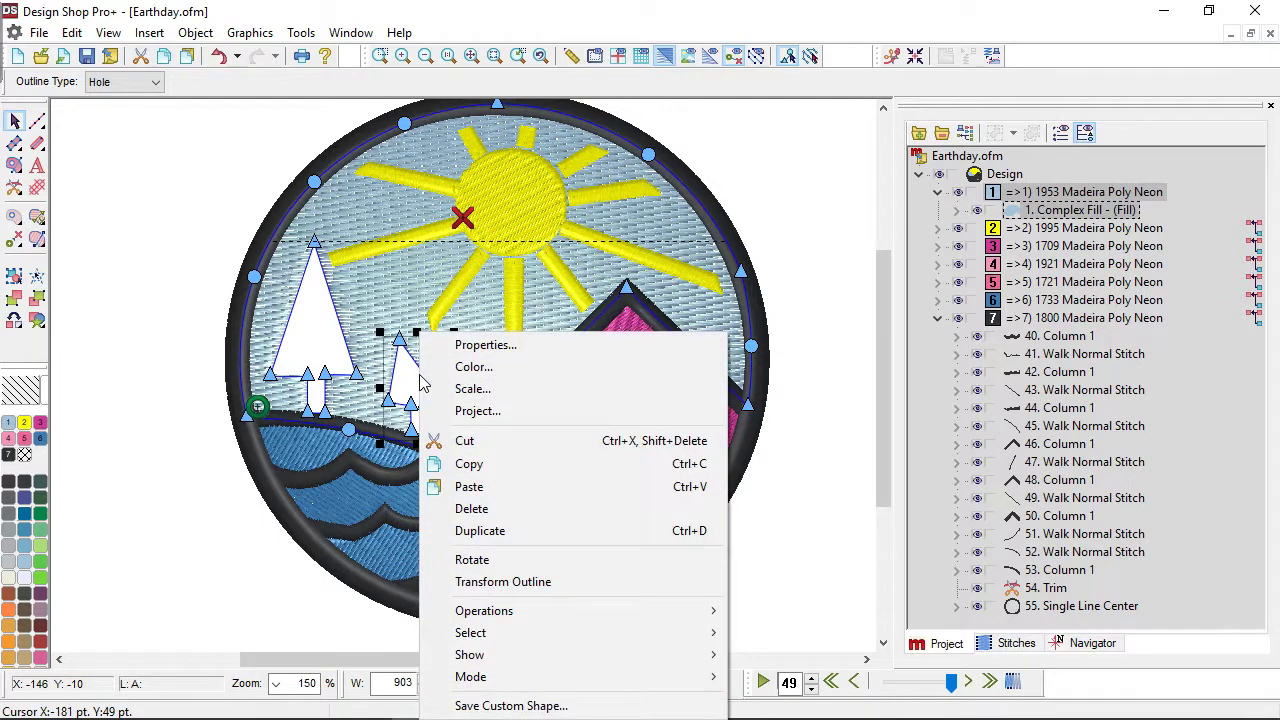
click(472, 508)
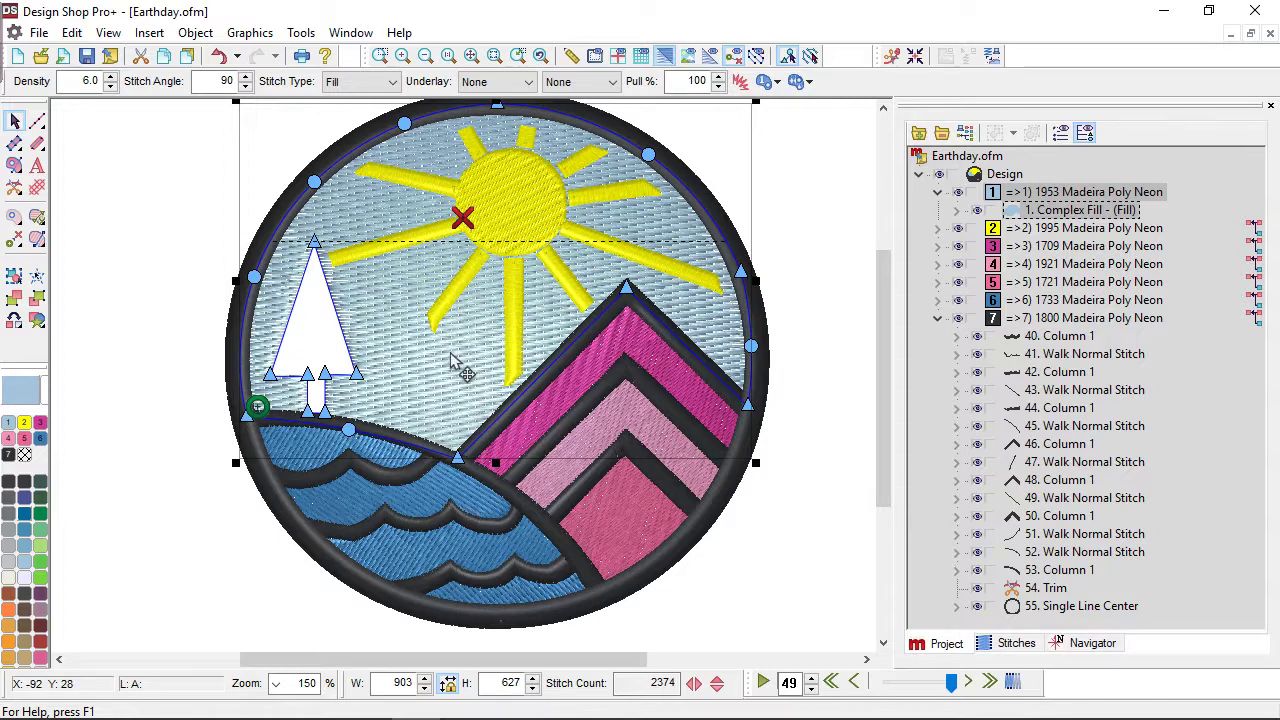
click(331, 349)
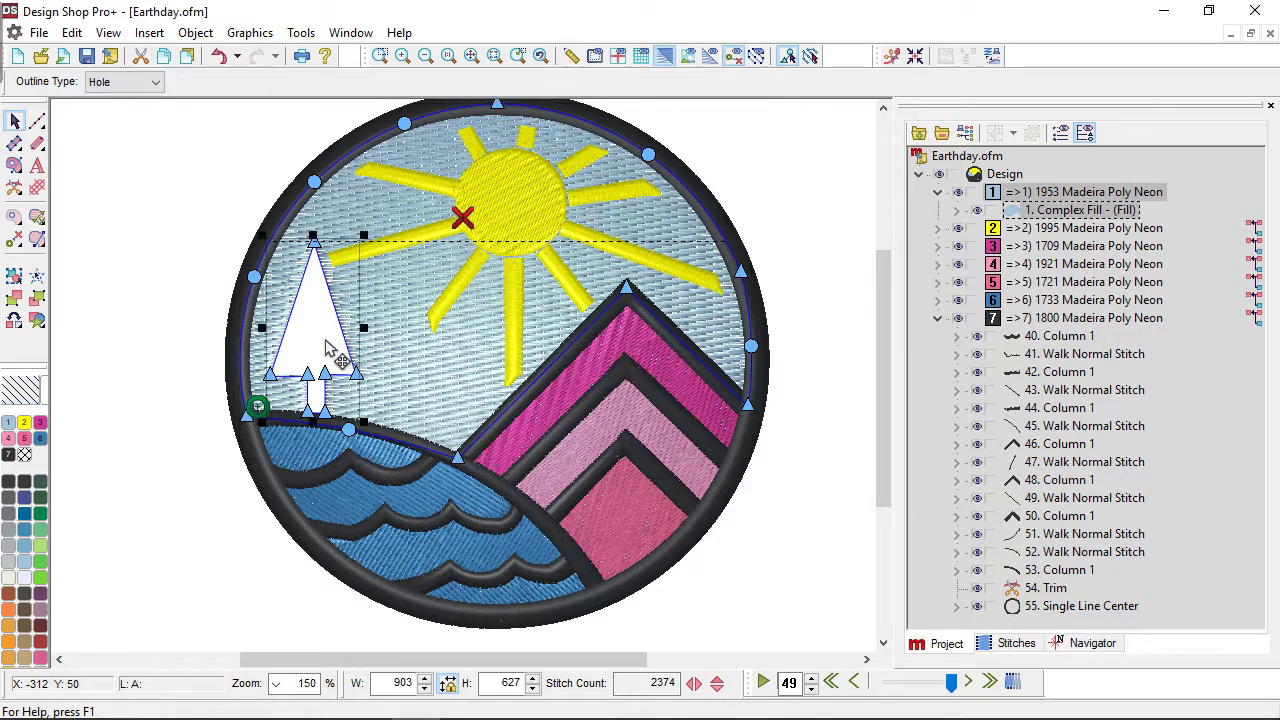
key(Delete)
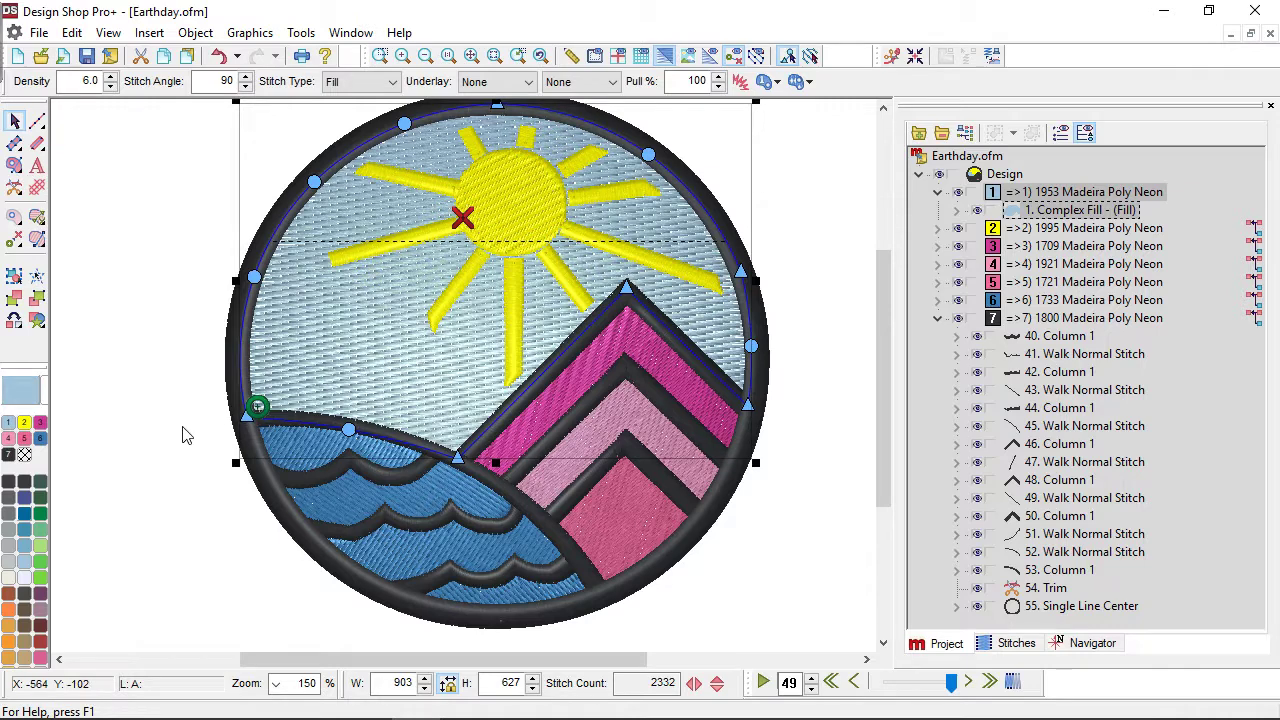